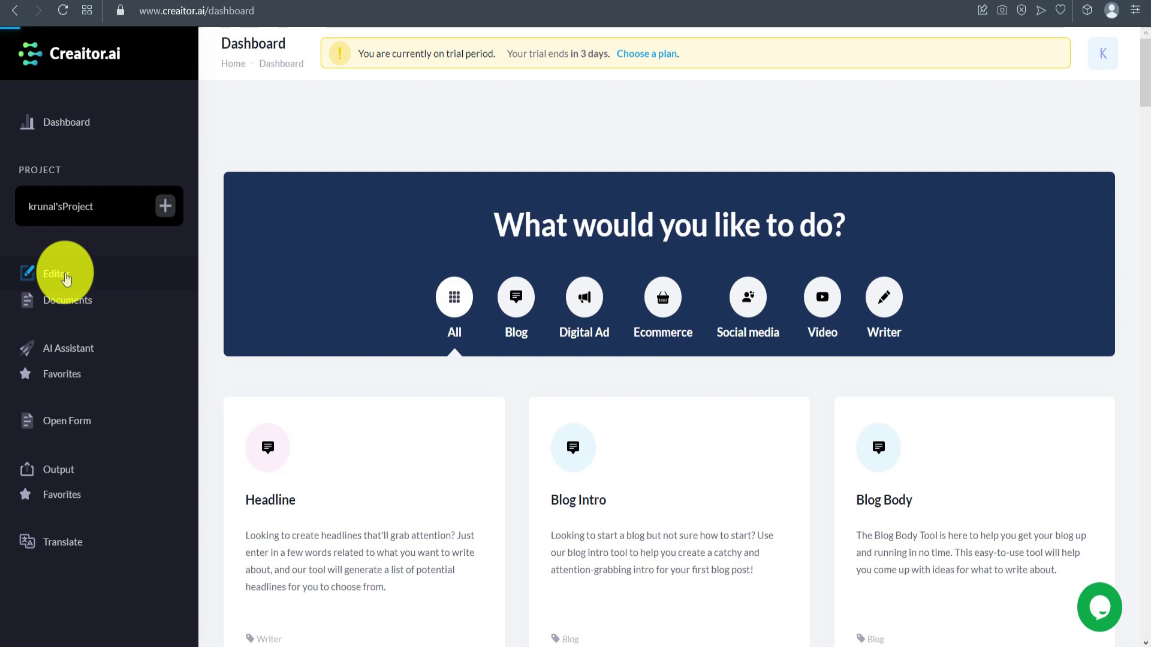
Browse the Documents, AI Assistant, Output and Translate pages, checking both English language lists.
{"action": "left_click", "coordinate": [66, 277]}
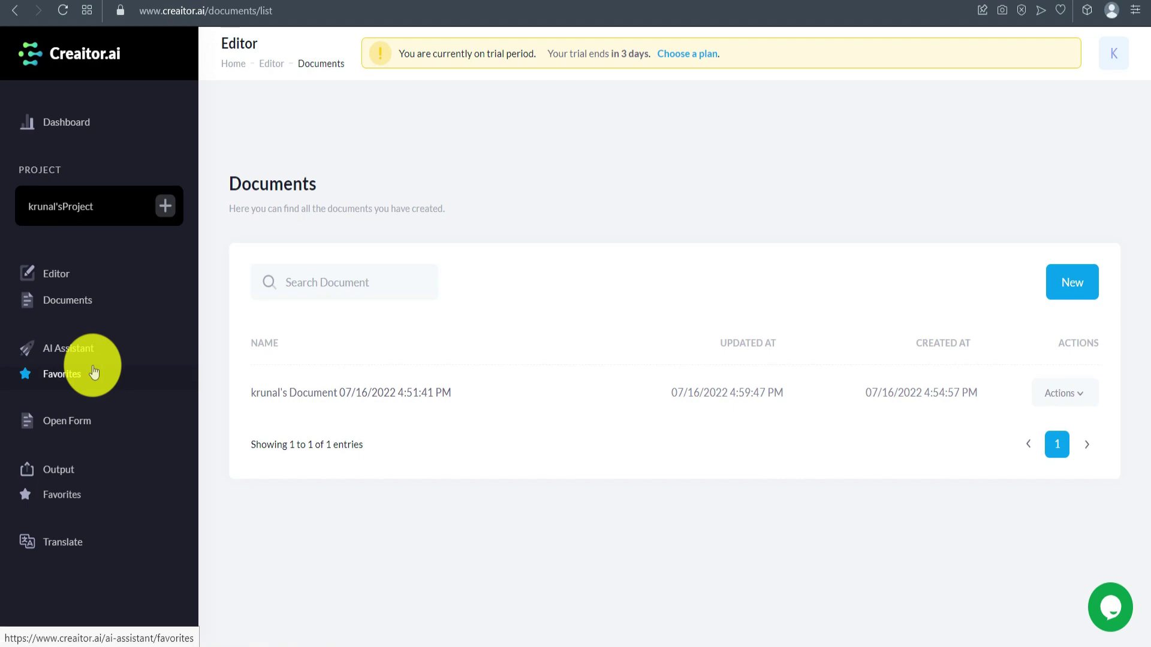
{"action": "left_click", "coordinate": [79, 351]}
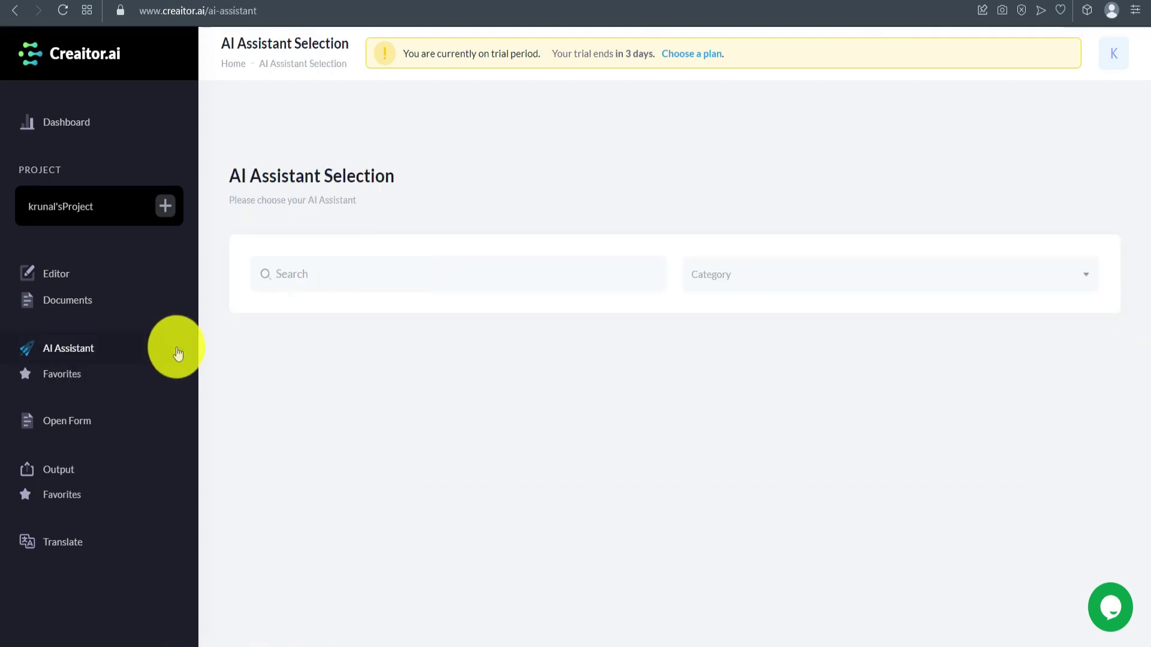
{"action": "scroll", "coordinate": [359, 315], "scroll_direction": "down", "scroll_amount": 2}
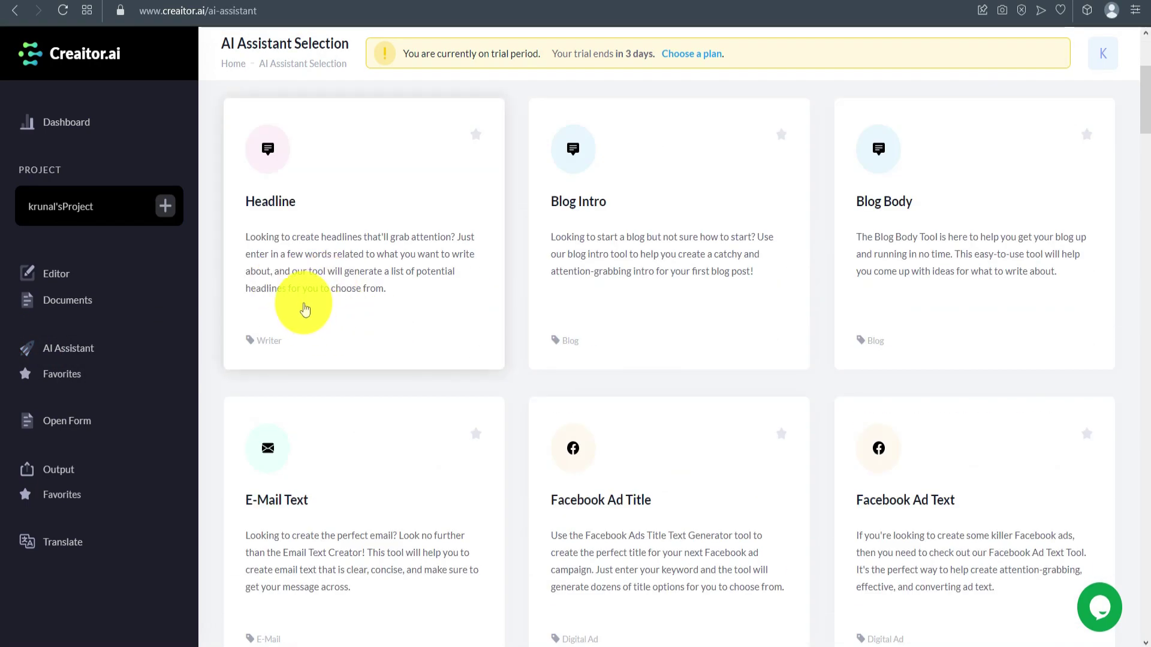
{"action": "scroll", "coordinate": [306, 309], "scroll_direction": "down", "scroll_amount": 3}
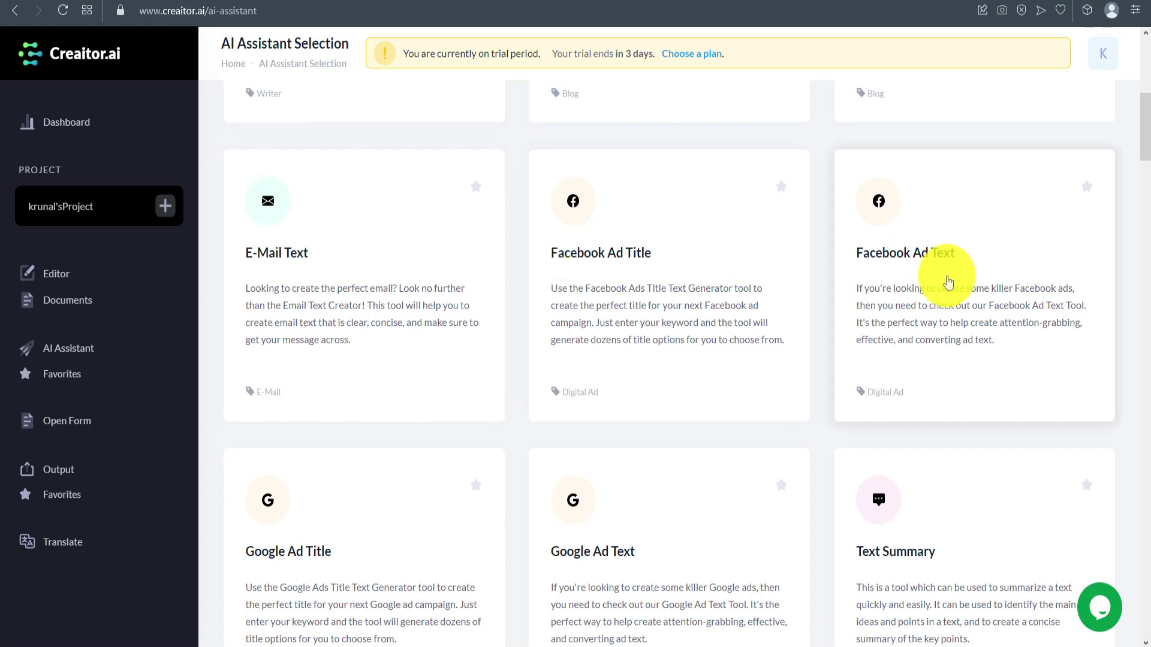
{"action": "scroll", "coordinate": [755, 282], "scroll_direction": "up", "scroll_amount": 1}
{"action": "scroll", "coordinate": [522, 333], "scroll_direction": "up", "scroll_amount": 4}
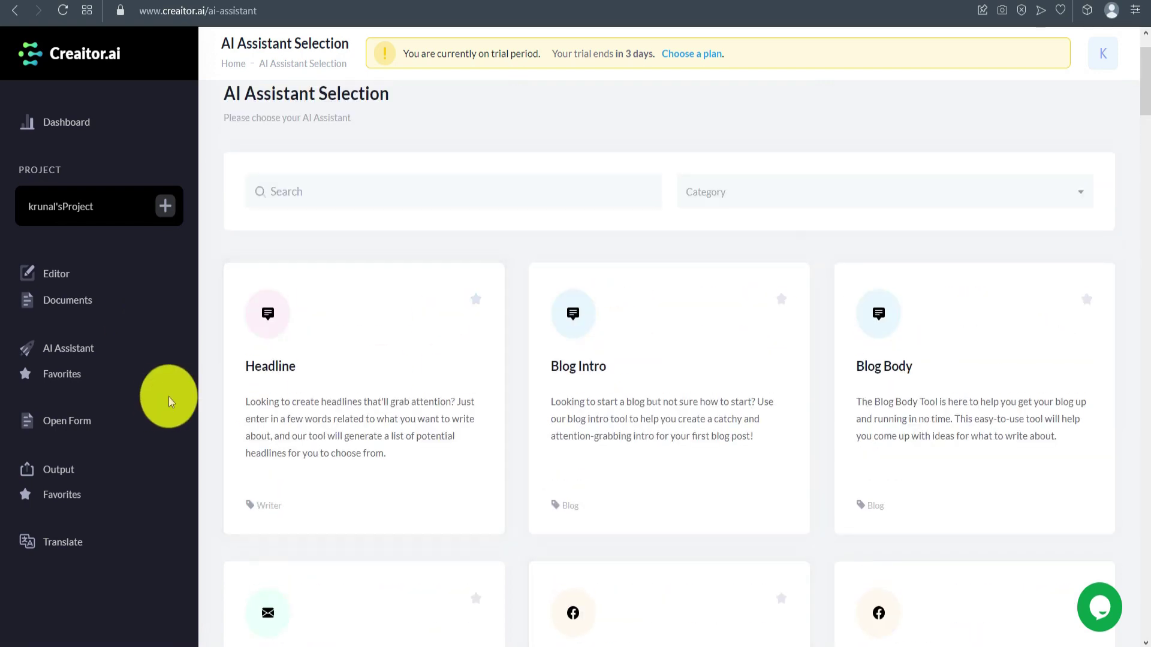
{"action": "scroll", "coordinate": [59, 416], "scroll_direction": "down", "scroll_amount": 1}
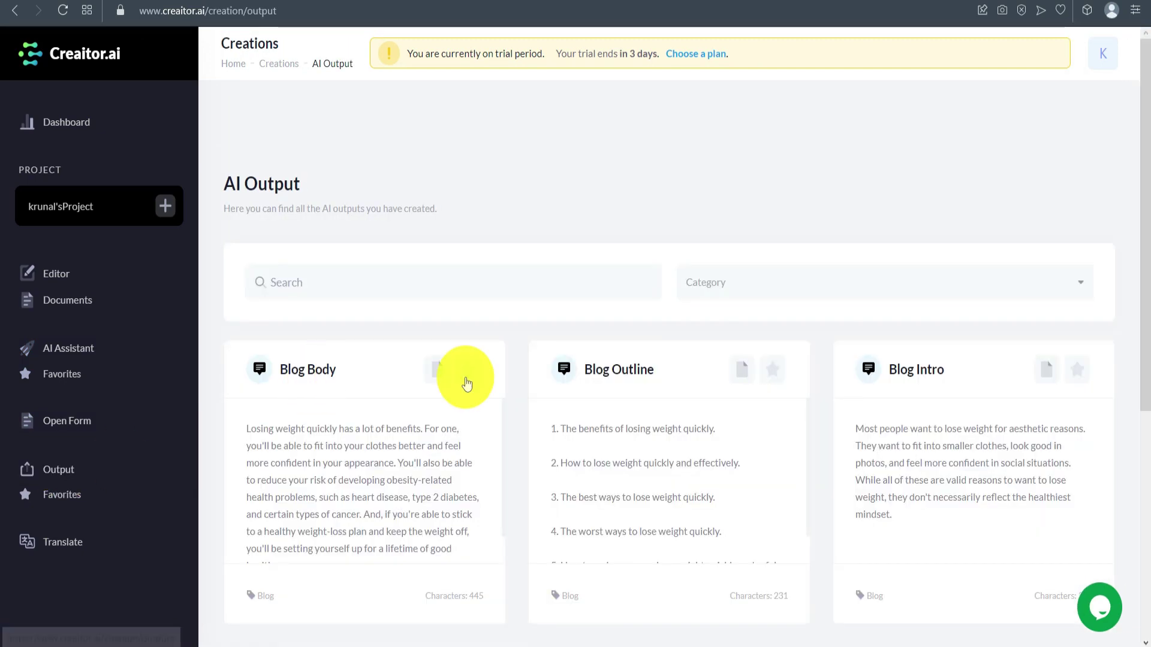
{"action": "scroll", "coordinate": [368, 351], "scroll_direction": "down", "scroll_amount": 5}
{"action": "scroll", "coordinate": [358, 307], "scroll_direction": "up", "scroll_amount": 4}
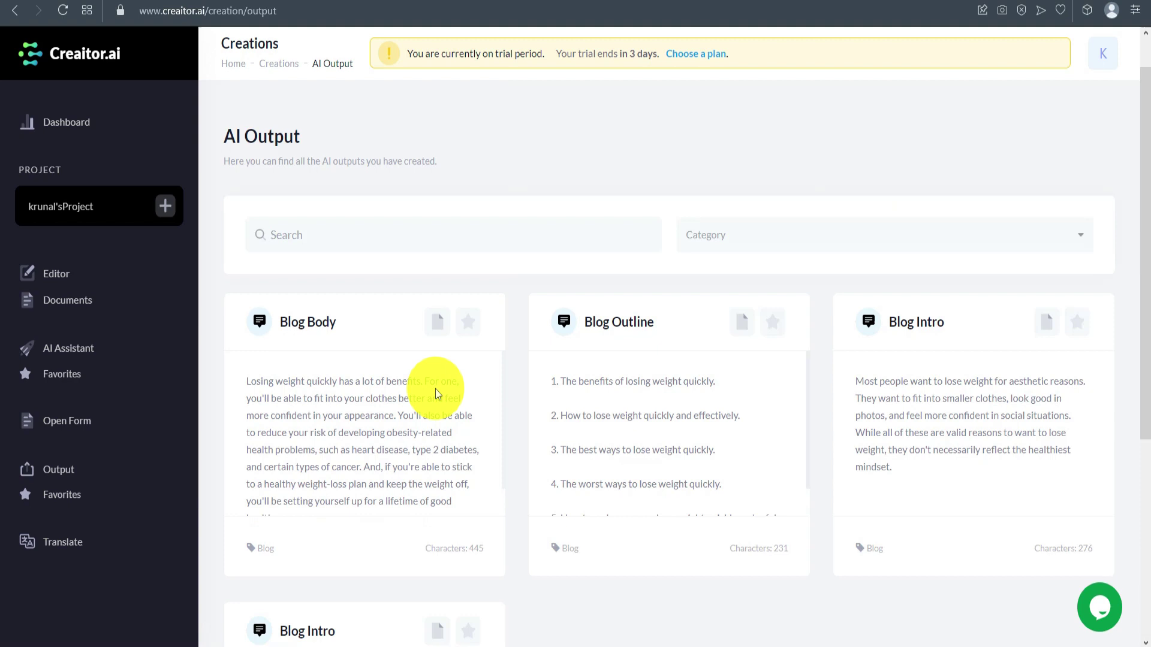
{"action": "left_click", "coordinate": [51, 549]}
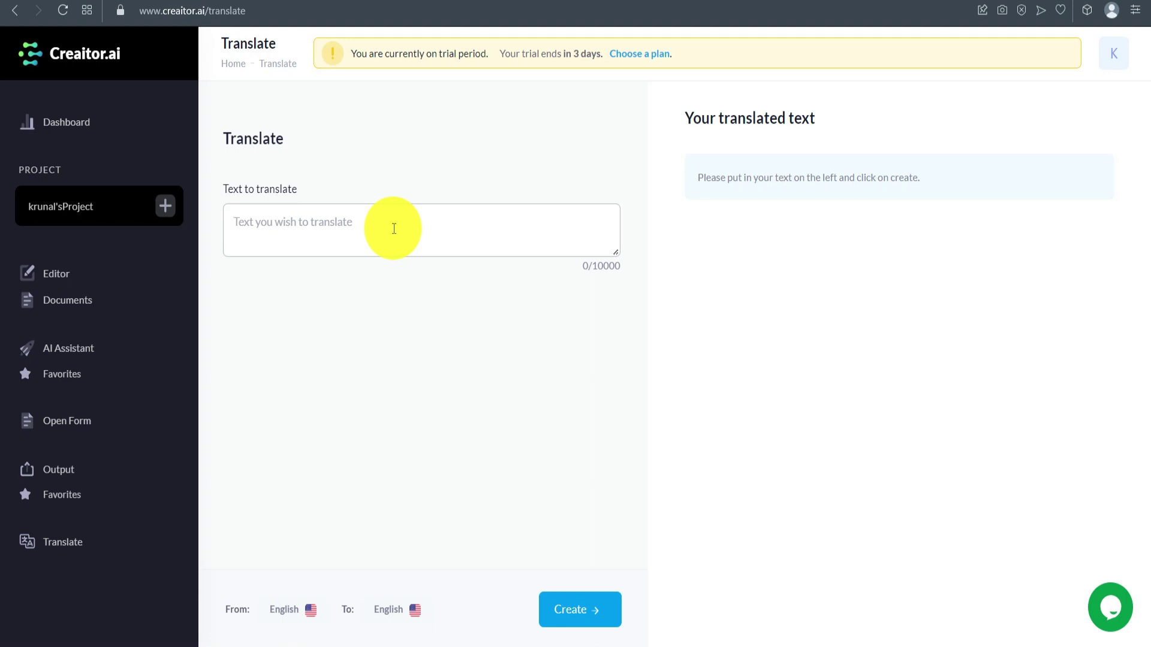
{"action": "left_click", "coordinate": [302, 617]}
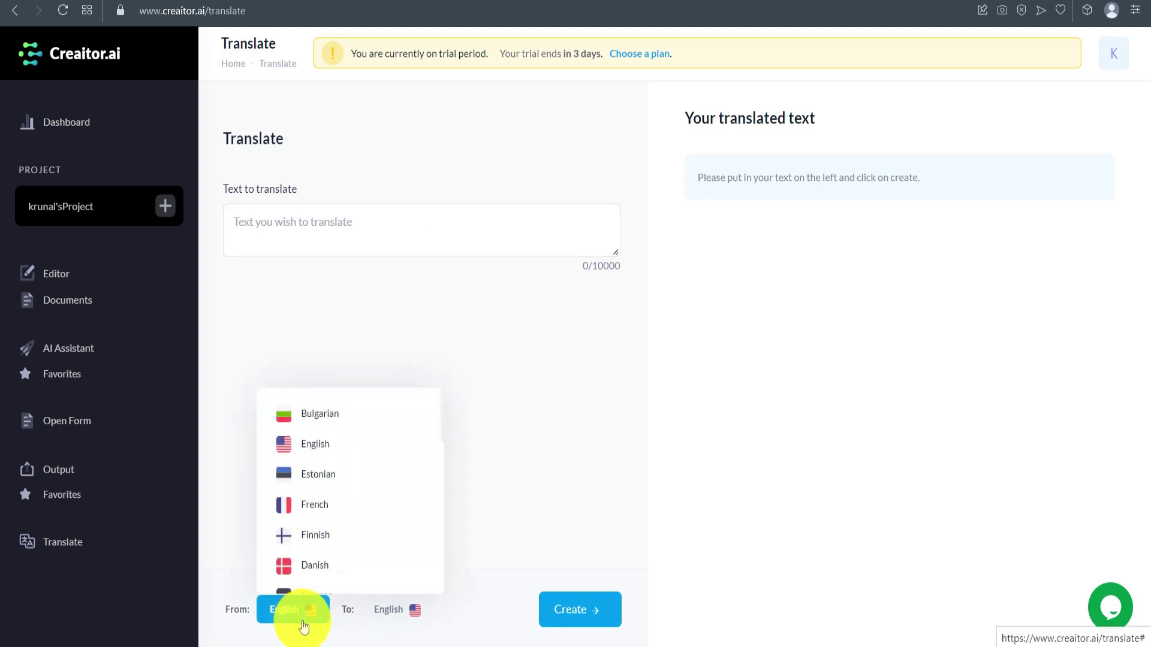
{"action": "left_click", "coordinate": [410, 610]}
{"action": "scroll", "coordinate": [427, 489], "scroll_direction": "down", "scroll_amount": 5}
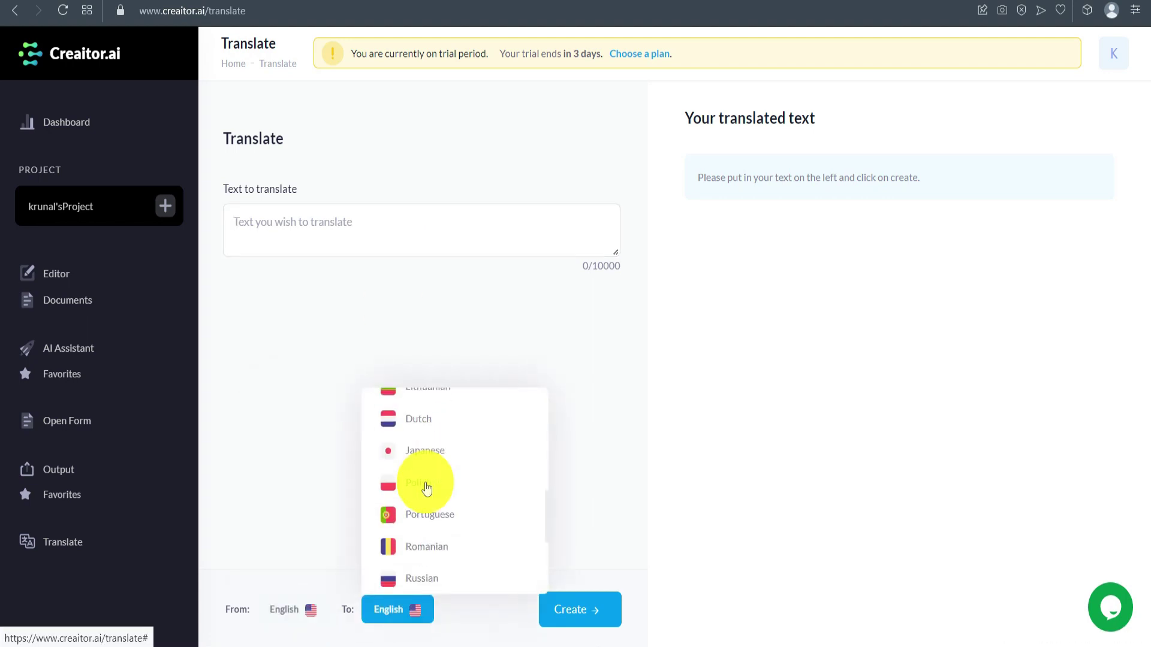
{"action": "scroll", "coordinate": [427, 488], "scroll_direction": "up", "scroll_amount": 2}
{"action": "scroll", "coordinate": [426, 489], "scroll_direction": "up", "scroll_amount": 3}
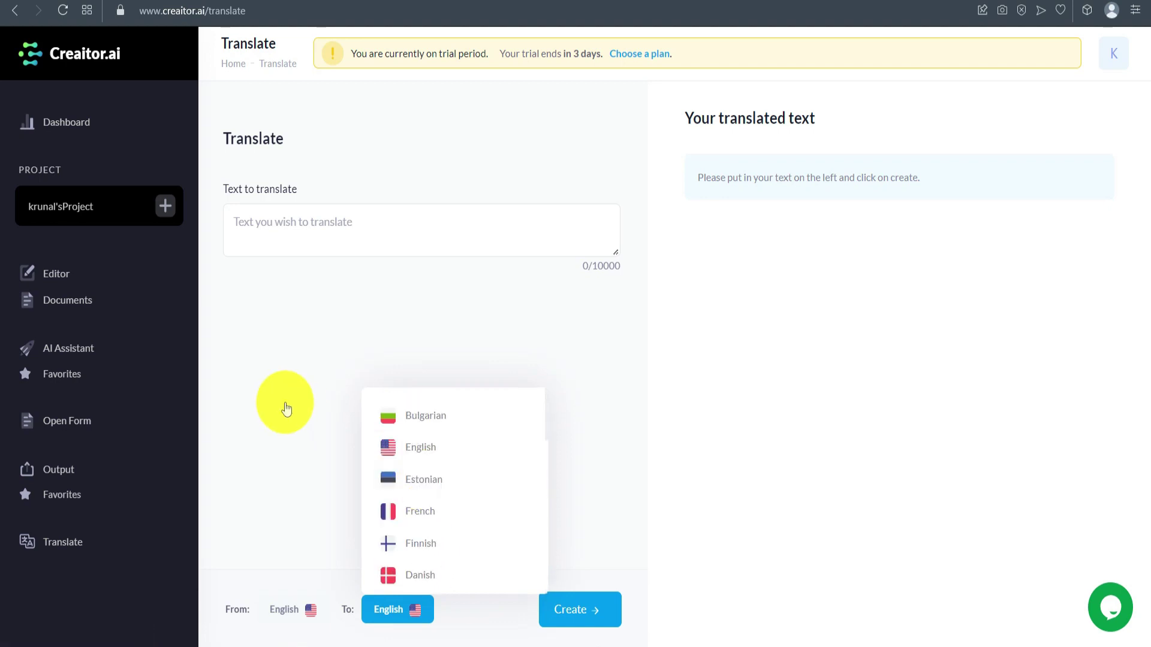
{"action": "left_click", "coordinate": [285, 408]}
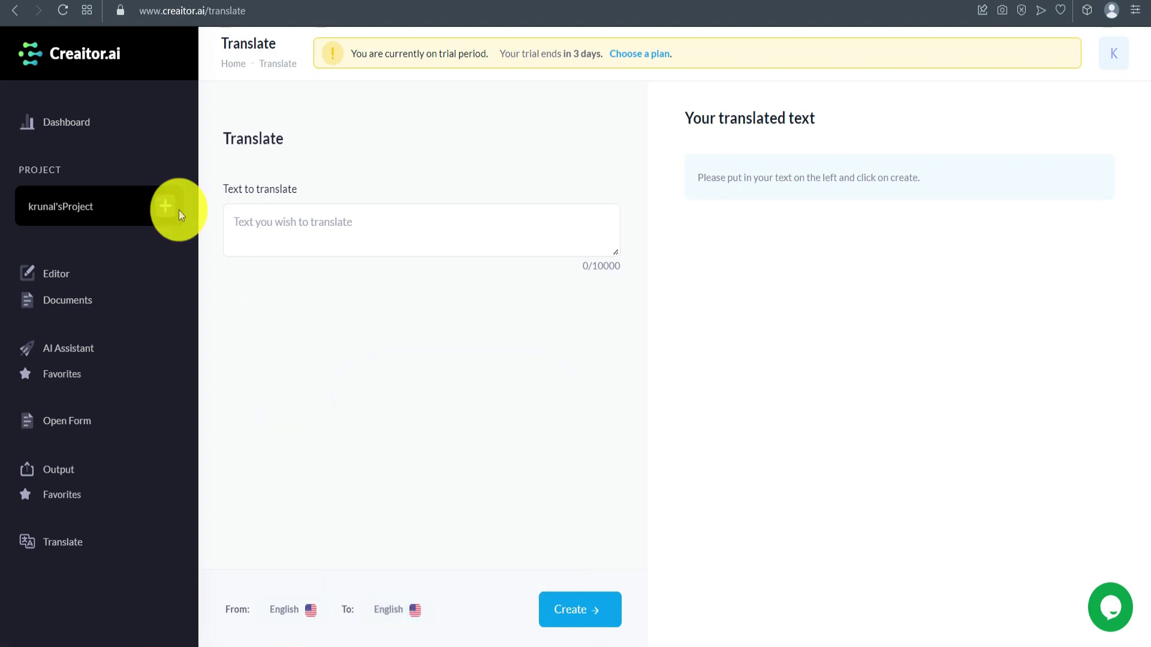
Back on the dashboard, filter the tool gallery to Blog, then Digital Ad tools.
{"action": "left_click", "coordinate": [71, 127]}
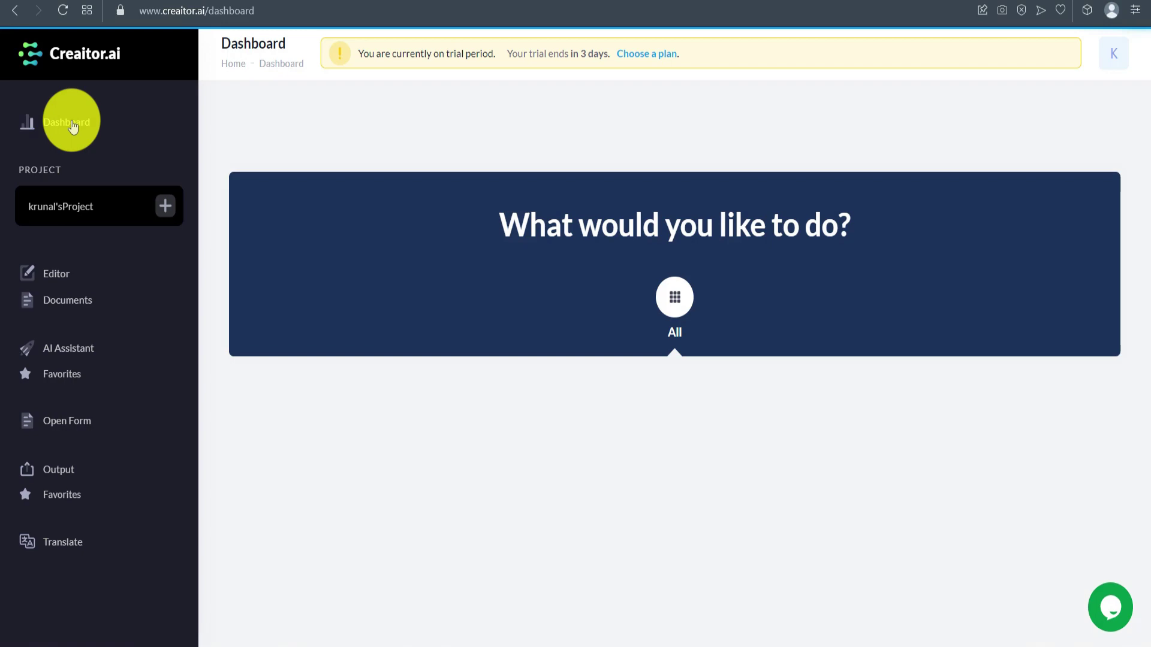
{"action": "scroll", "coordinate": [333, 242], "scroll_direction": "down", "scroll_amount": 2}
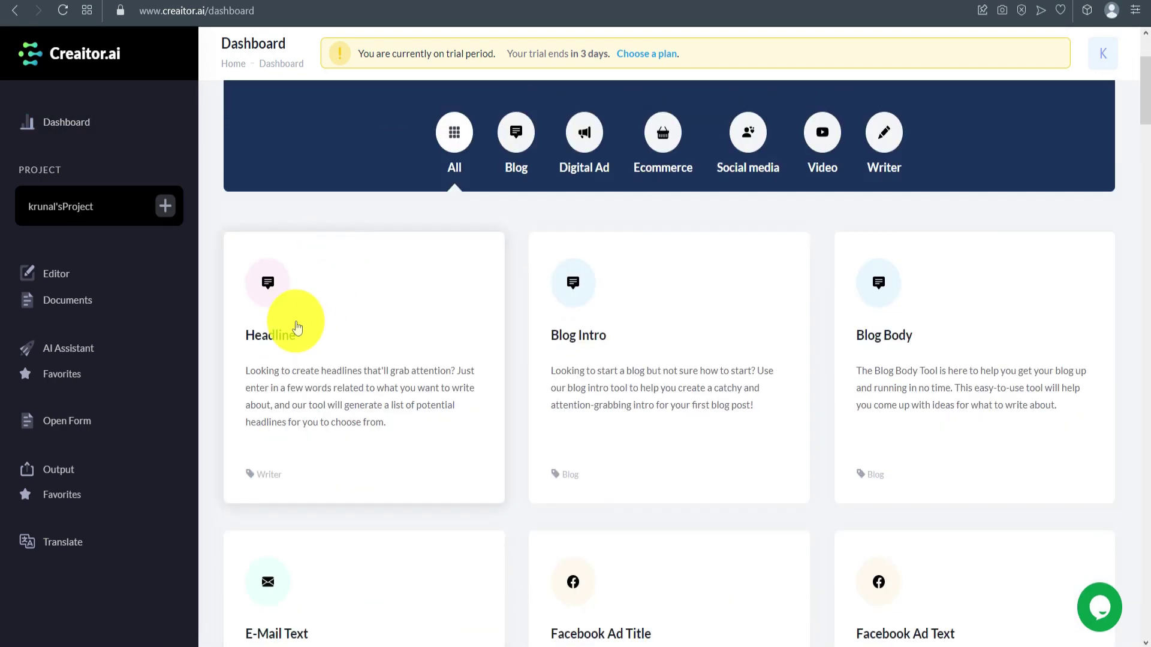
{"action": "left_click", "coordinate": [518, 140]}
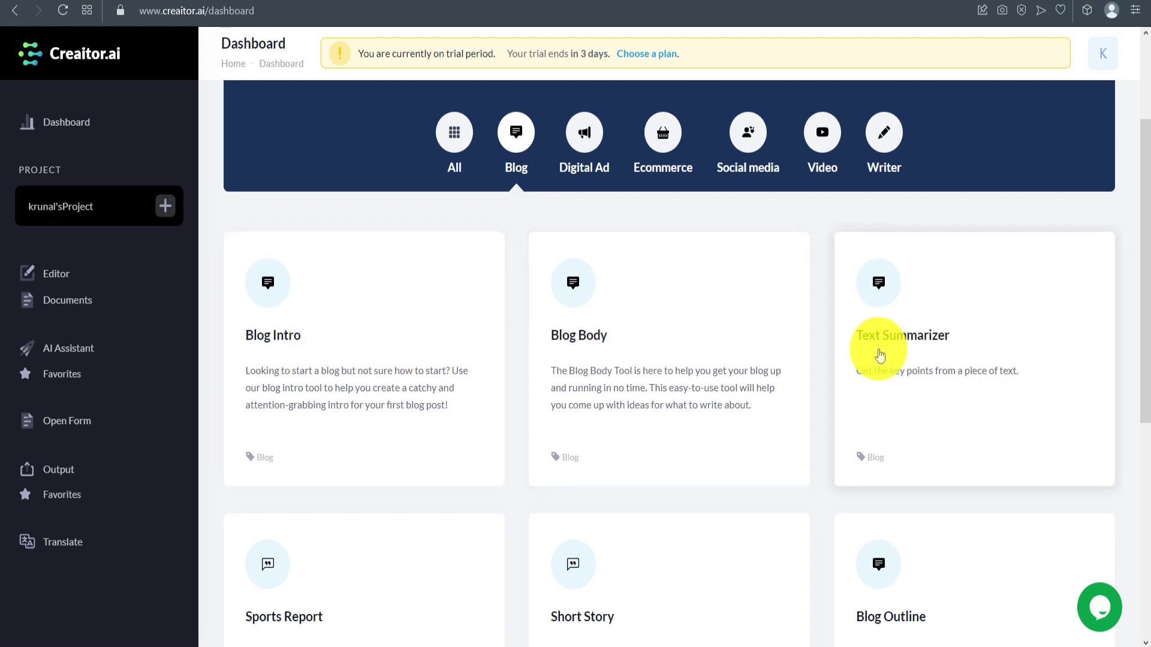
{"action": "scroll", "coordinate": [984, 345], "scroll_direction": "down", "scroll_amount": 2}
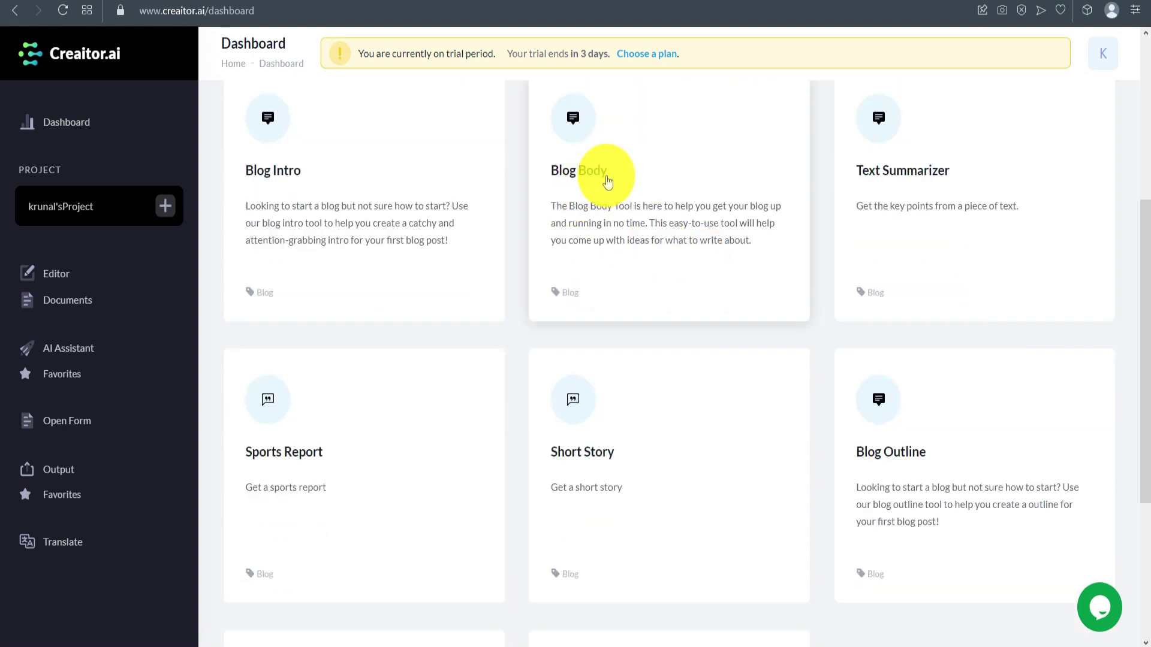
{"action": "scroll", "coordinate": [607, 182], "scroll_direction": "down", "scroll_amount": 1}
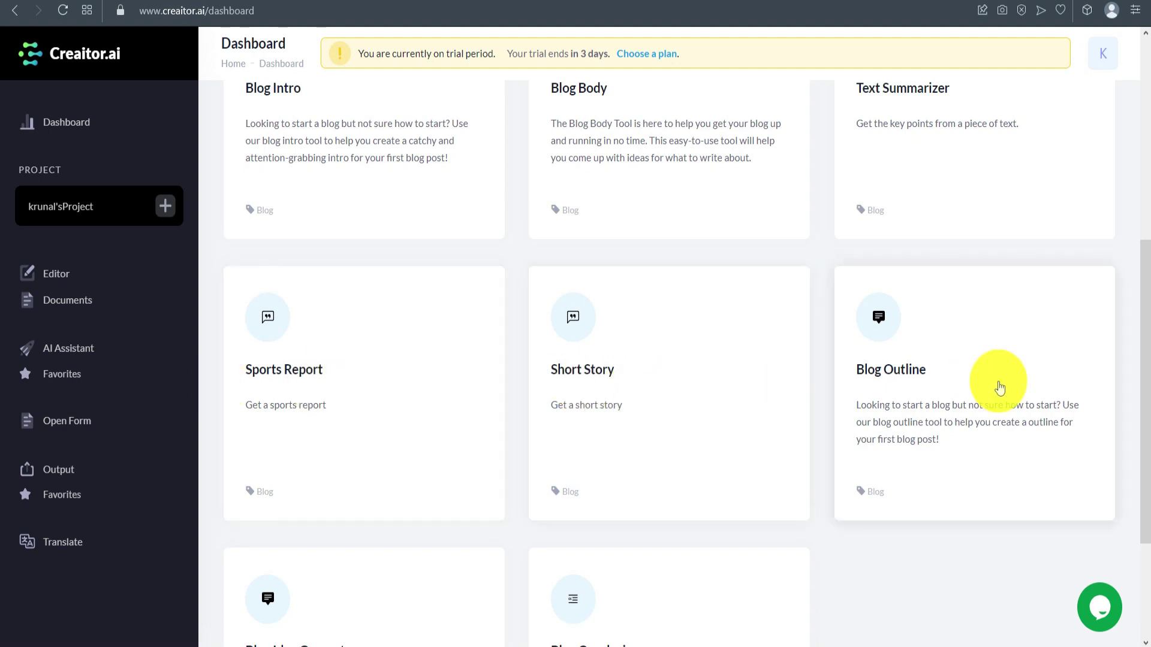
{"action": "scroll", "coordinate": [999, 387], "scroll_direction": "down", "scroll_amount": 2}
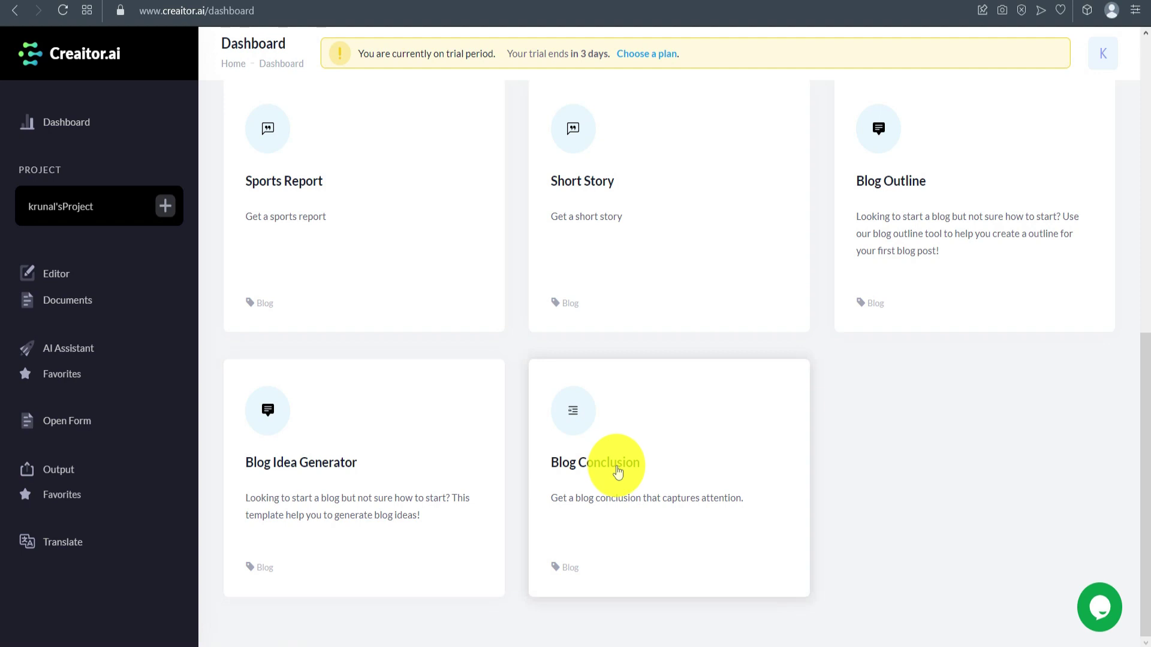
{"action": "scroll", "coordinate": [618, 472], "scroll_direction": "up", "scroll_amount": 5}
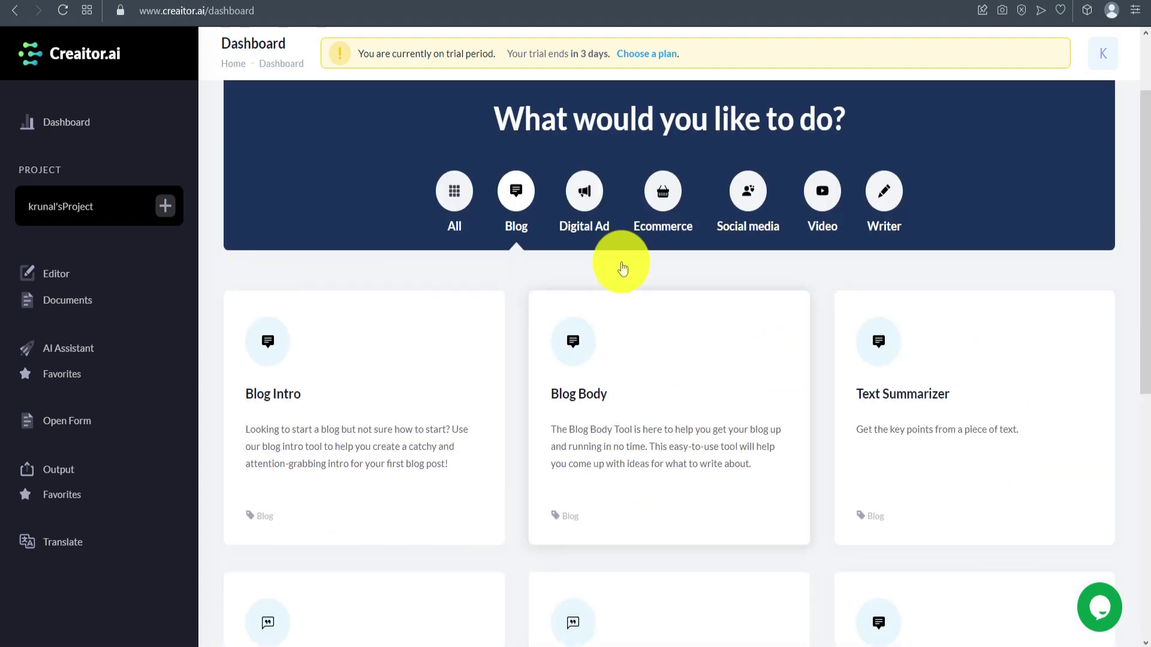
{"action": "left_click", "coordinate": [586, 192]}
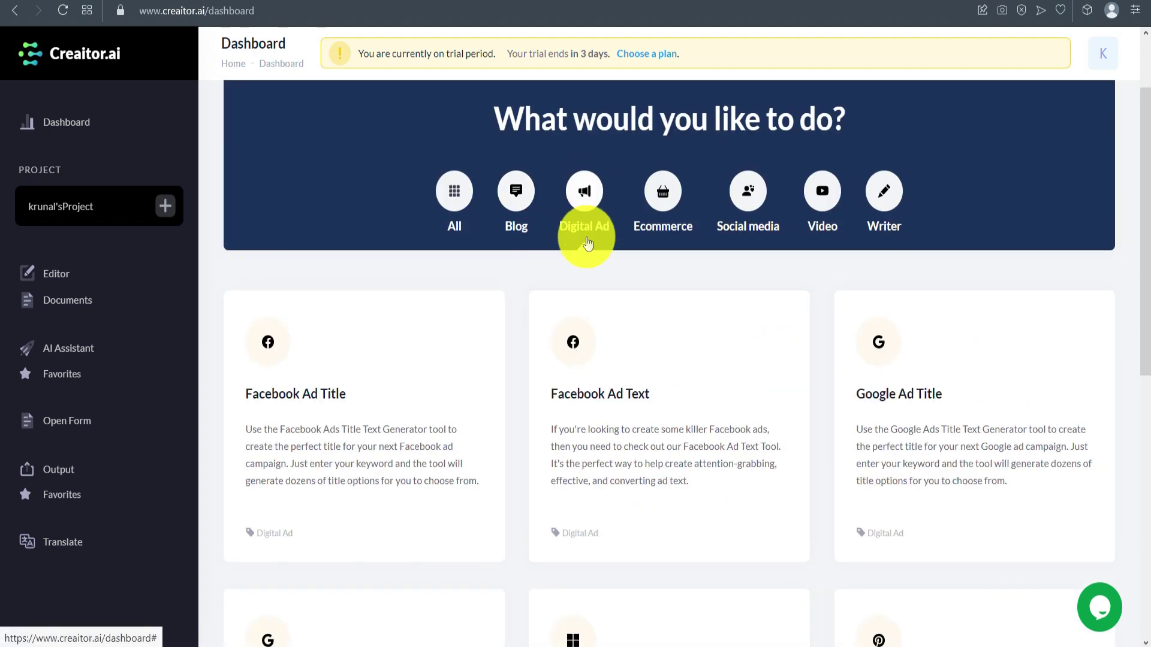
{"action": "scroll", "coordinate": [588, 243], "scroll_direction": "down", "scroll_amount": 2}
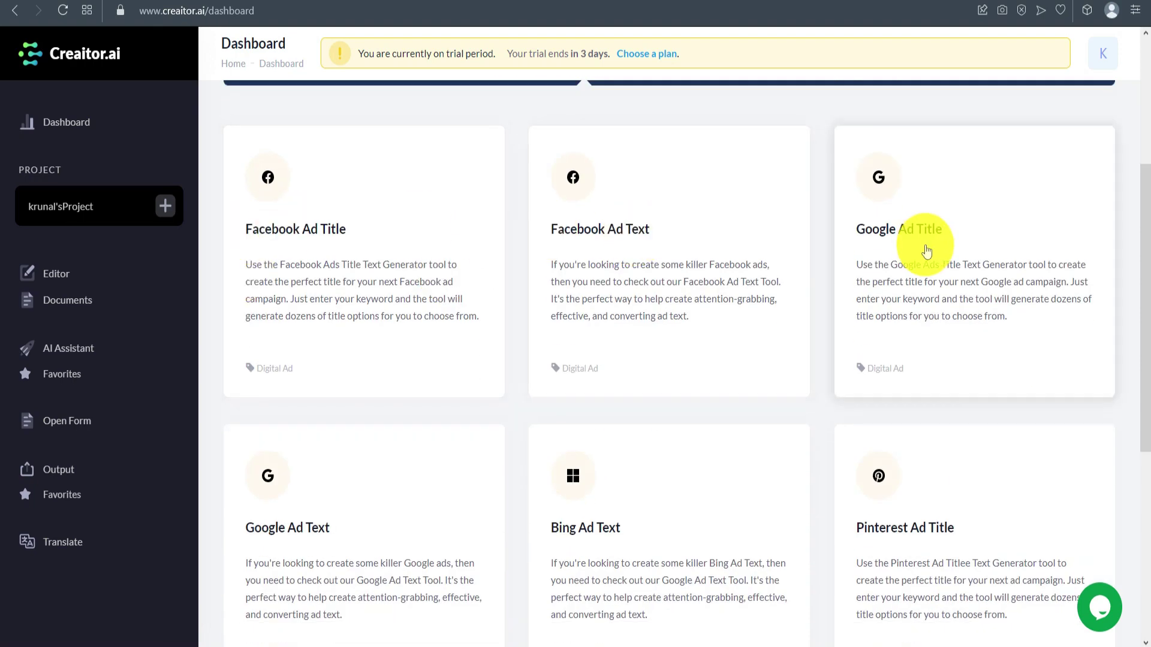
{"action": "scroll", "coordinate": [943, 243], "scroll_direction": "down", "scroll_amount": 4}
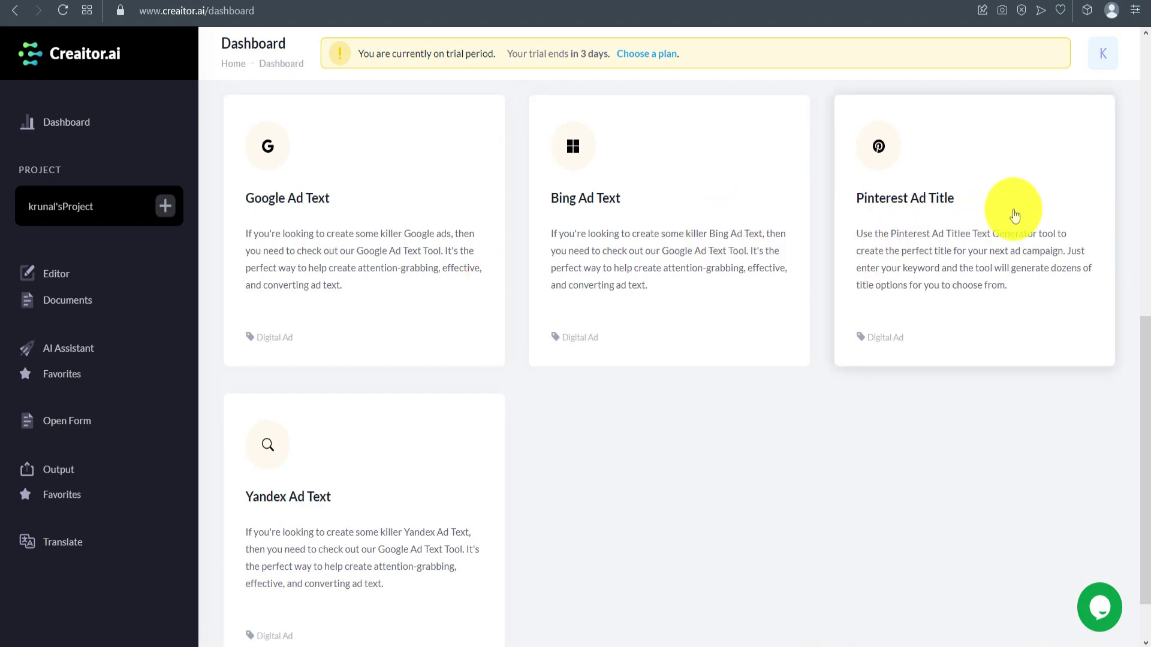
{"action": "scroll", "coordinate": [556, 334], "scroll_direction": "up", "scroll_amount": 5}
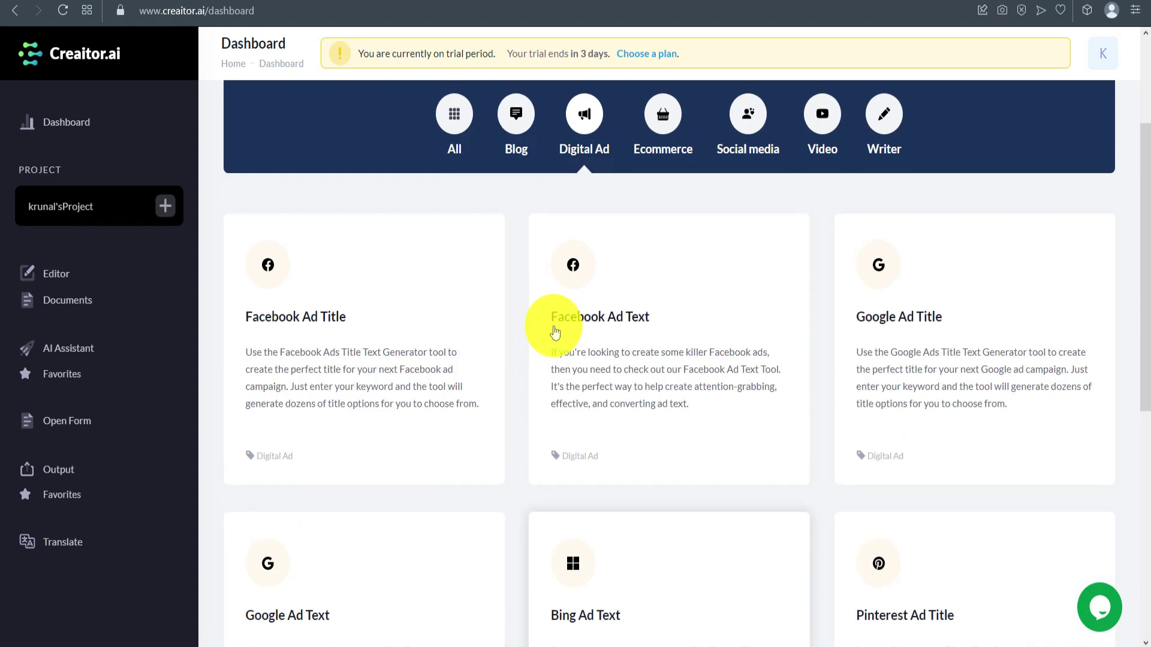
{"action": "scroll", "coordinate": [643, 319], "scroll_direction": "up", "scroll_amount": 2}
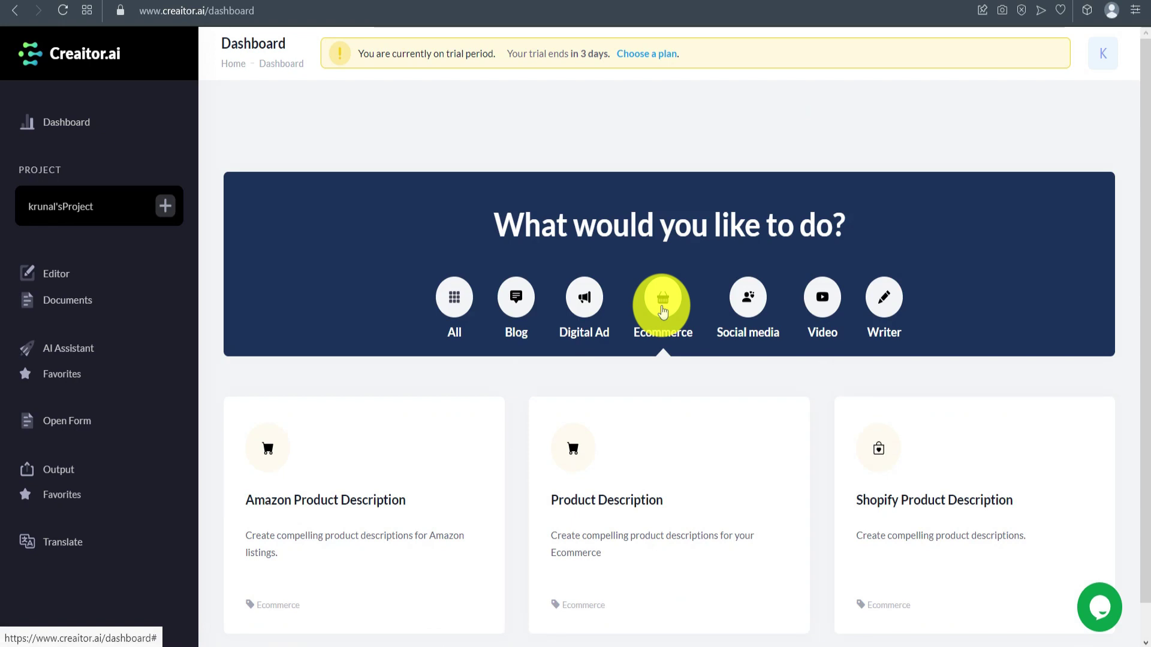
{"action": "scroll", "coordinate": [663, 311], "scroll_direction": "down", "scroll_amount": 1}
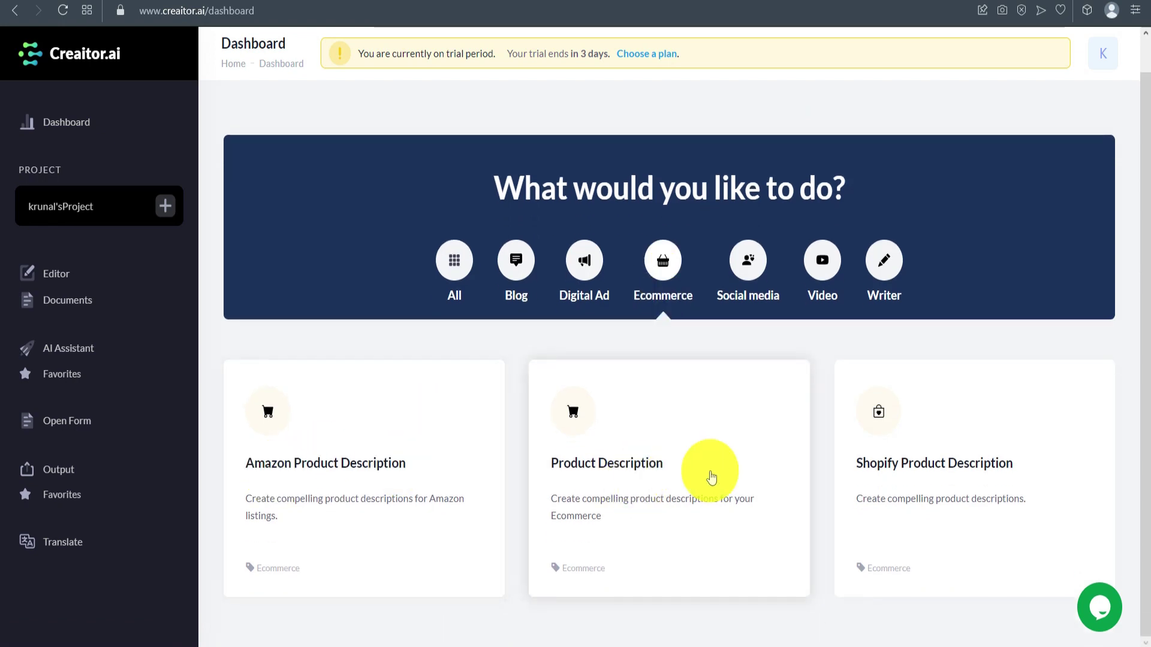
Filter dashboard tools through Social Media, Video and Writer, ending on Blog tools.
{"action": "left_click", "coordinate": [746, 269]}
{"action": "scroll", "coordinate": [527, 309], "scroll_direction": "down", "scroll_amount": 3}
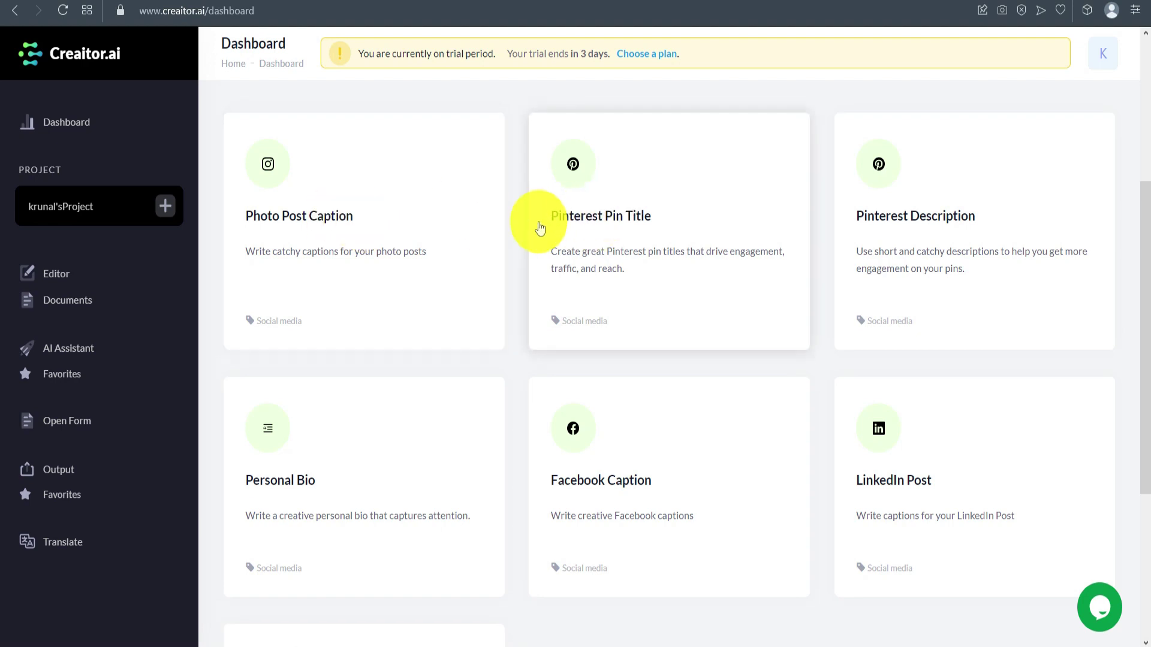
{"action": "scroll", "coordinate": [856, 371], "scroll_direction": "down", "scroll_amount": 3}
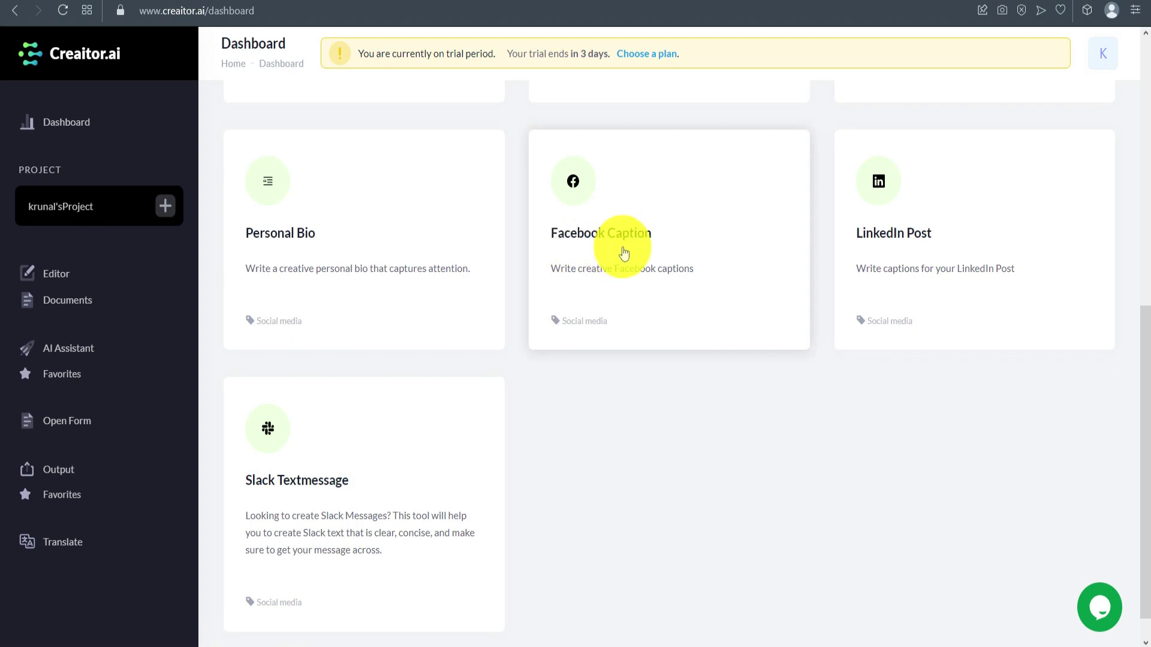
{"action": "scroll", "coordinate": [654, 293], "scroll_direction": "up", "scroll_amount": 5}
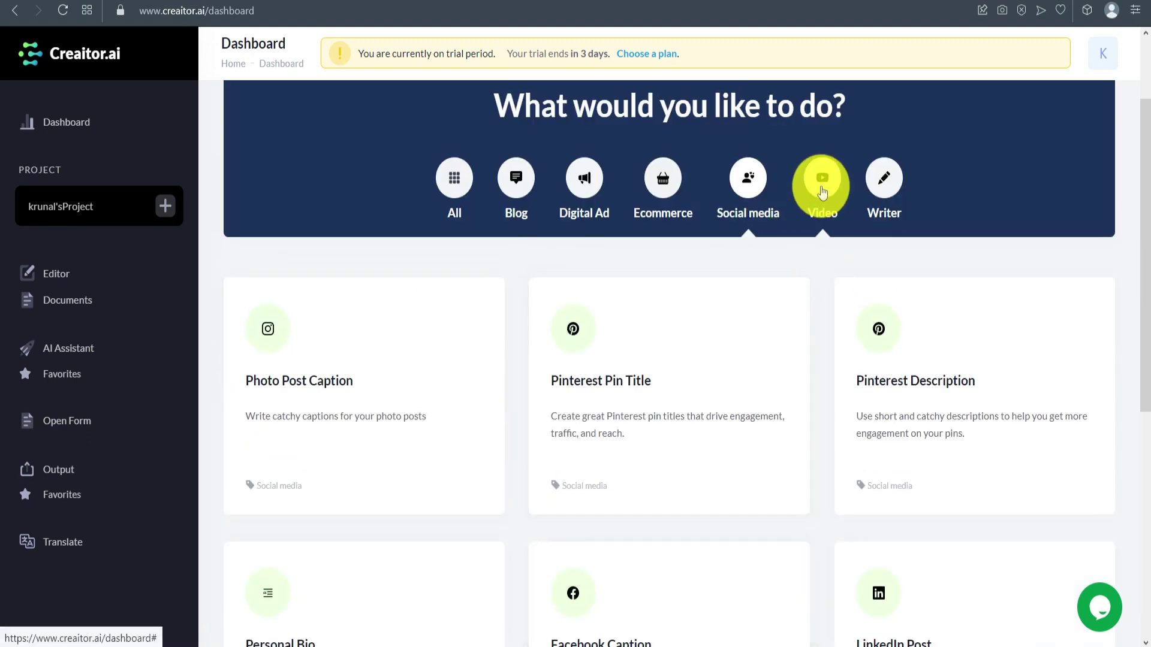
{"action": "left_click", "coordinate": [822, 184]}
{"action": "scroll", "coordinate": [416, 362], "scroll_direction": "down", "scroll_amount": 1}
{"action": "scroll", "coordinate": [416, 363], "scroll_direction": "down", "scroll_amount": 1}
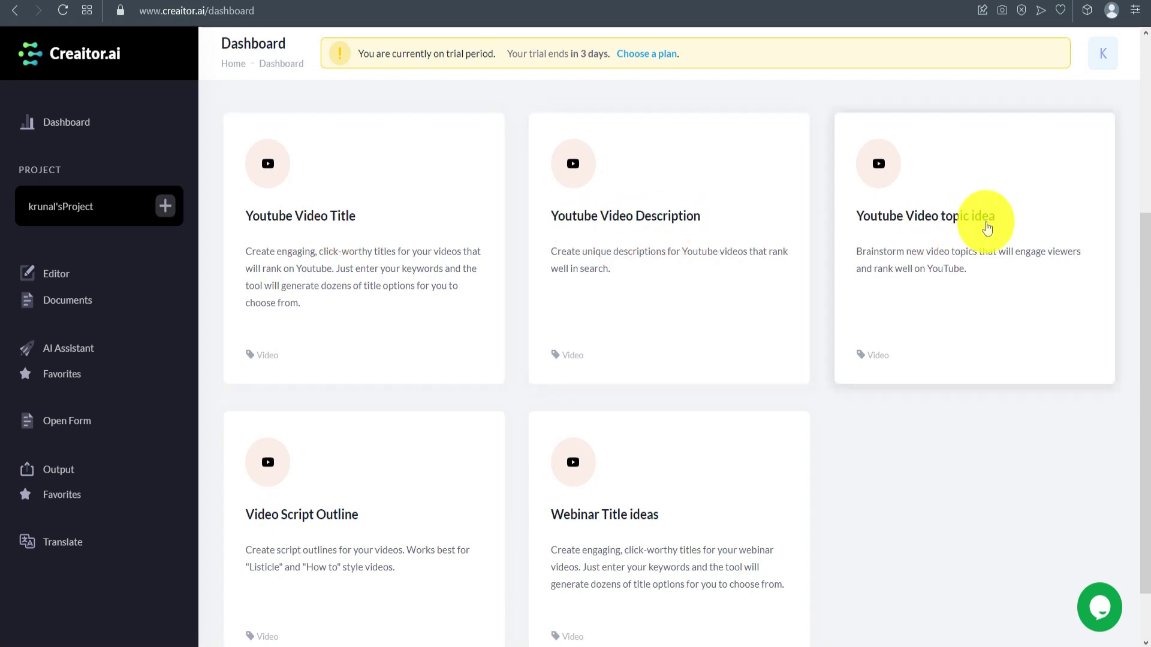
{"action": "scroll", "coordinate": [630, 455], "scroll_direction": "down", "scroll_amount": 1}
{"action": "scroll", "coordinate": [663, 452], "scroll_direction": "up", "scroll_amount": 4}
{"action": "scroll", "coordinate": [720, 414], "scroll_direction": "up", "scroll_amount": 2}
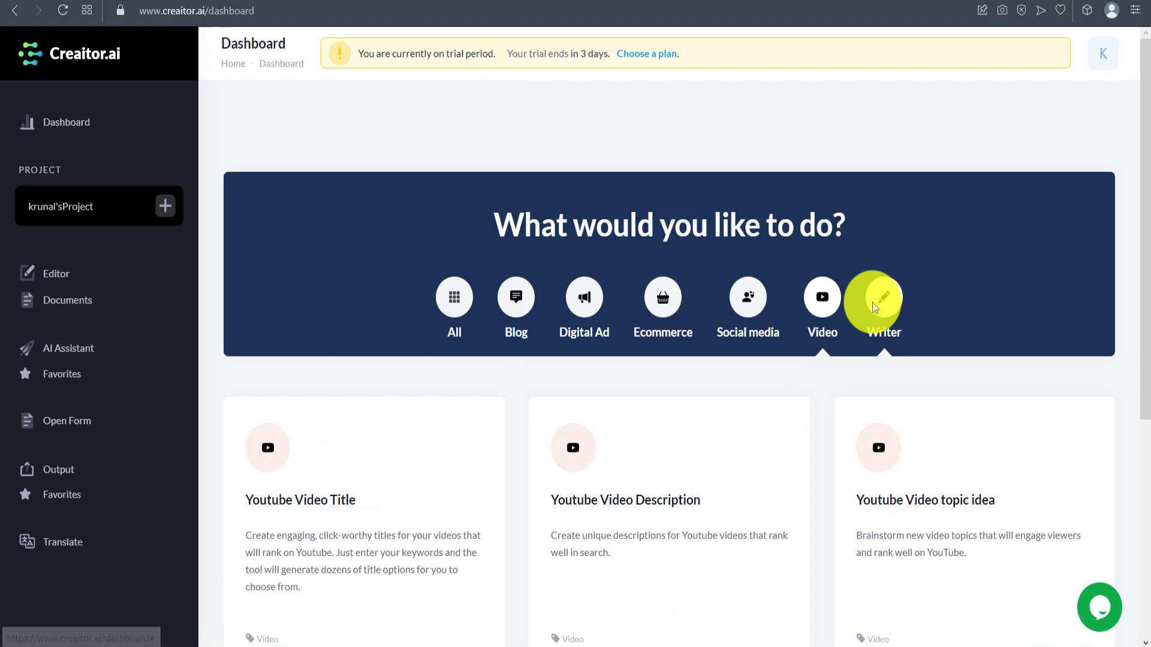
{"action": "left_click", "coordinate": [875, 307]}
{"action": "scroll", "coordinate": [720, 270], "scroll_direction": "down", "scroll_amount": 3}
{"action": "scroll", "coordinate": [864, 199], "scroll_direction": "up", "scroll_amount": 2}
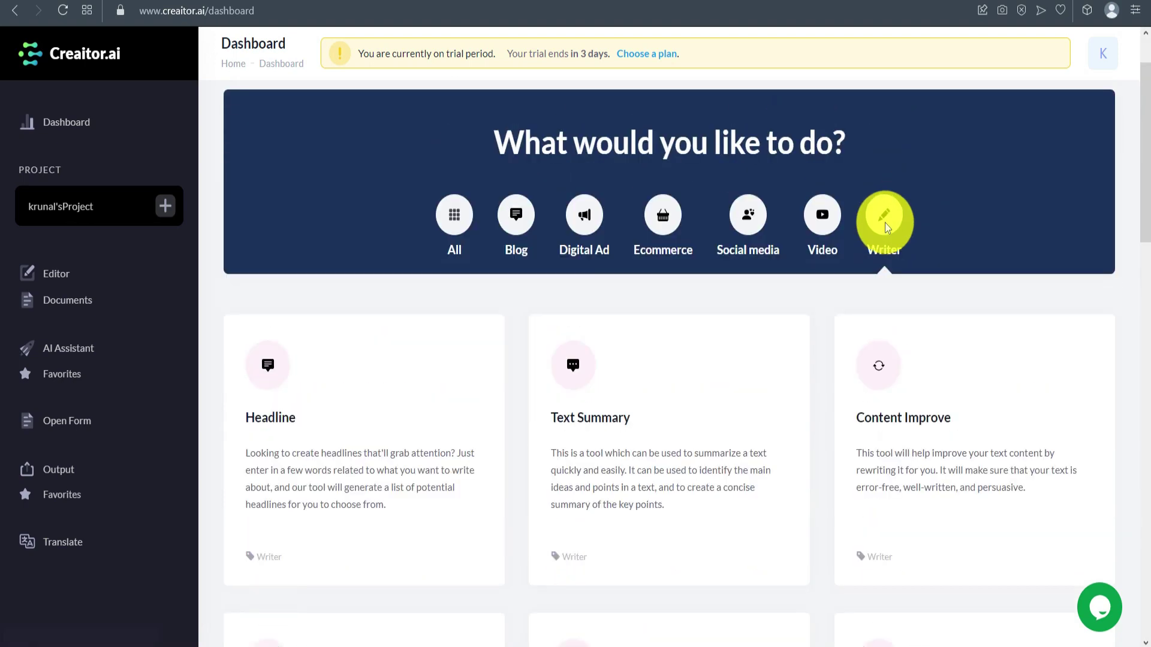
{"action": "scroll", "coordinate": [765, 242], "scroll_direction": "down", "scroll_amount": 2}
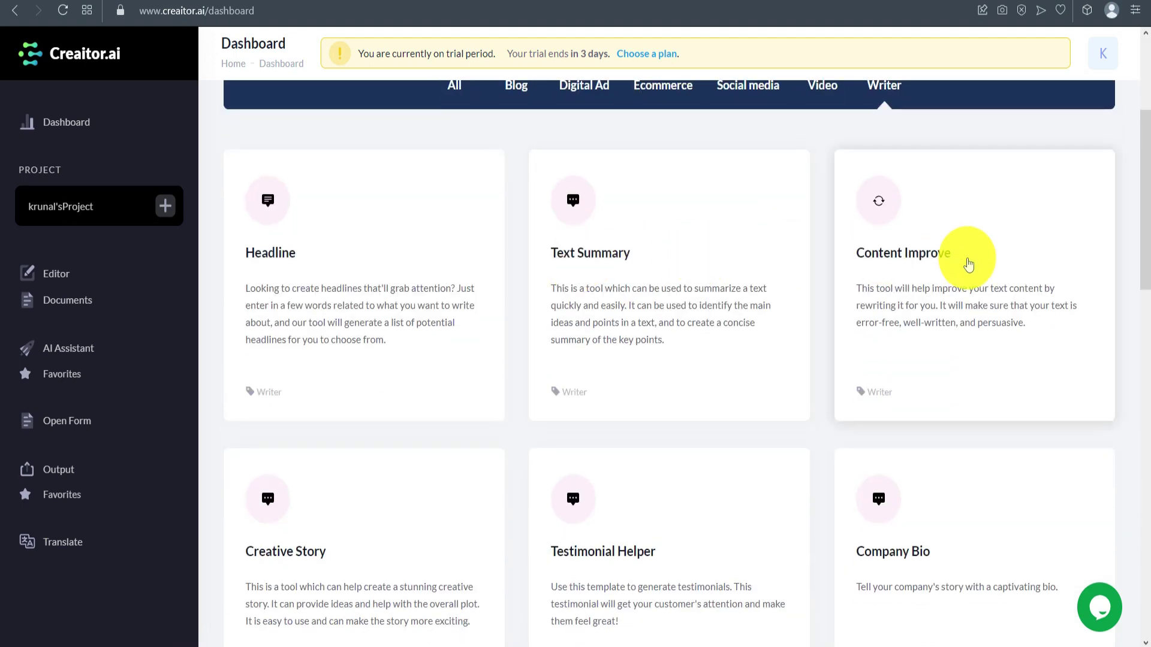
{"action": "scroll", "coordinate": [347, 372], "scroll_direction": "down", "scroll_amount": 3}
{"action": "scroll", "coordinate": [745, 334], "scroll_direction": "down", "scroll_amount": 1}
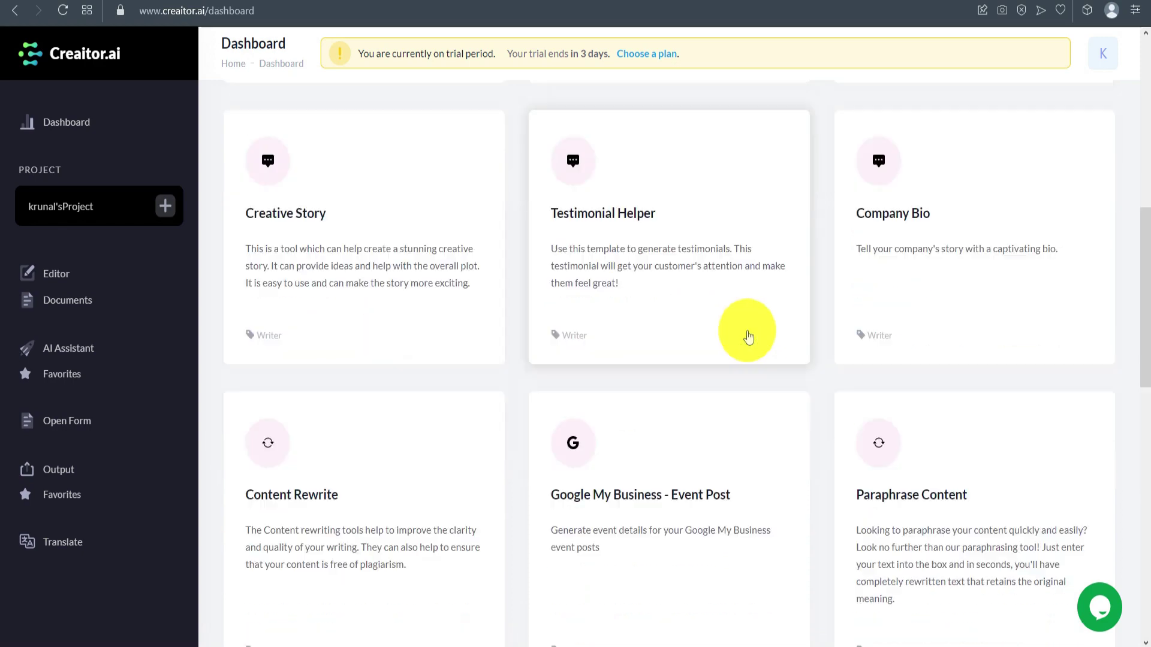
{"action": "scroll", "coordinate": [748, 337], "scroll_direction": "down", "scroll_amount": 3}
{"action": "scroll", "coordinate": [749, 336], "scroll_direction": "down", "scroll_amount": 5}
{"action": "scroll", "coordinate": [748, 337], "scroll_direction": "up", "scroll_amount": 2}
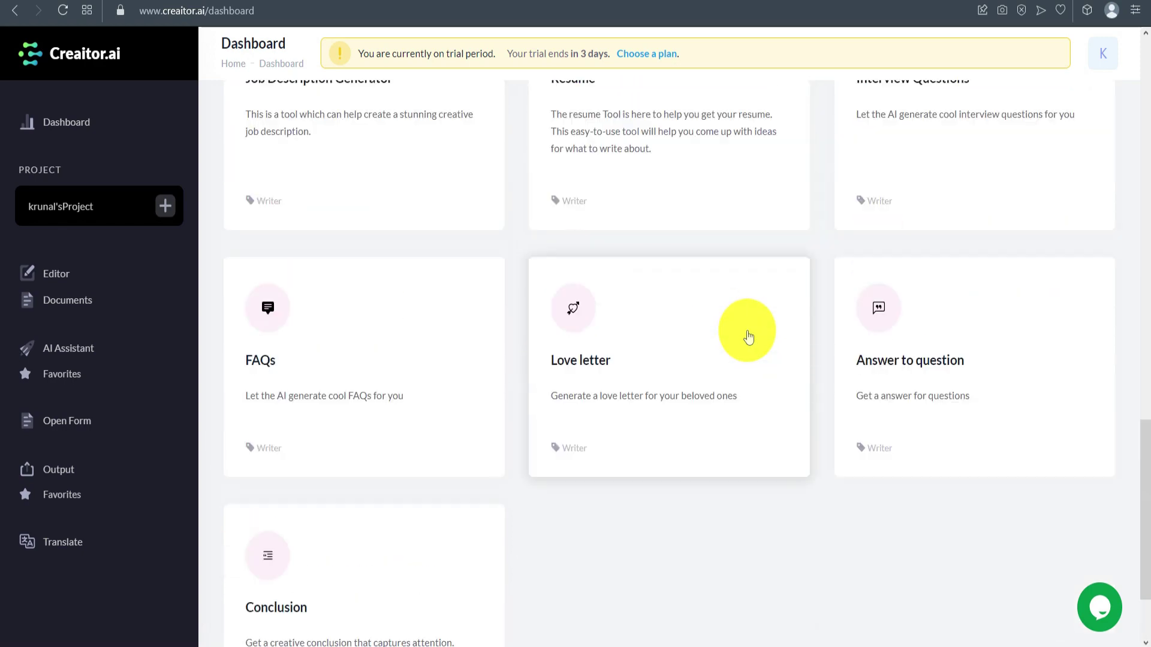
{"action": "scroll", "coordinate": [748, 336], "scroll_direction": "up", "scroll_amount": 8}
{"action": "scroll", "coordinate": [748, 336], "scroll_direction": "up", "scroll_amount": 5}
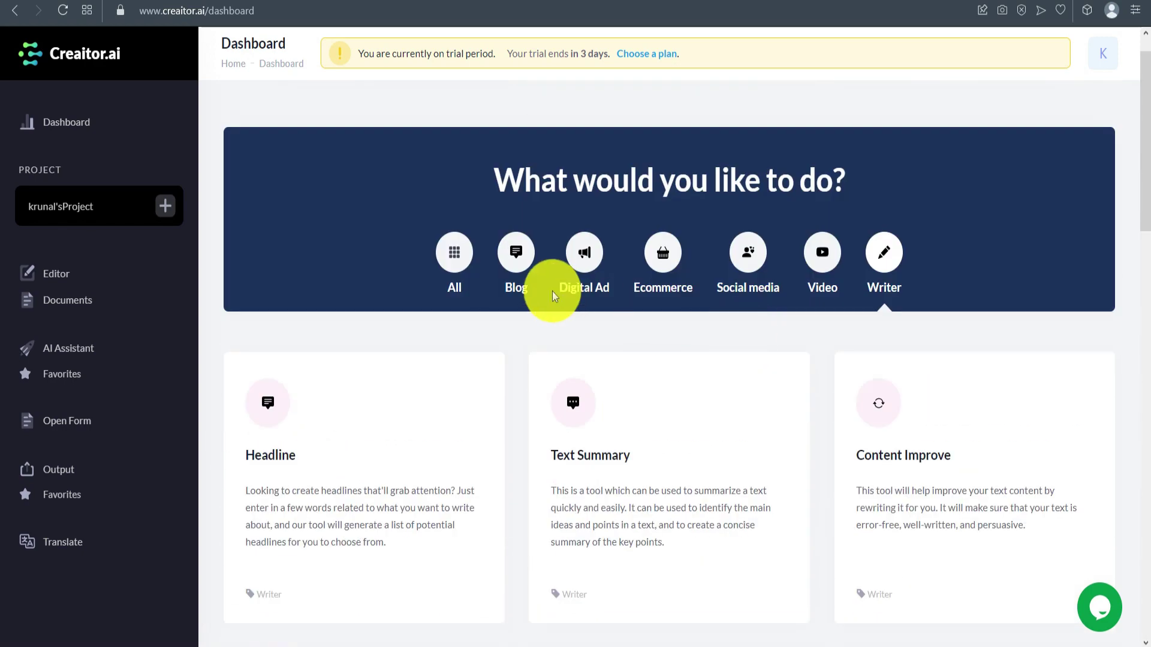
{"action": "left_click", "coordinate": [517, 261]}
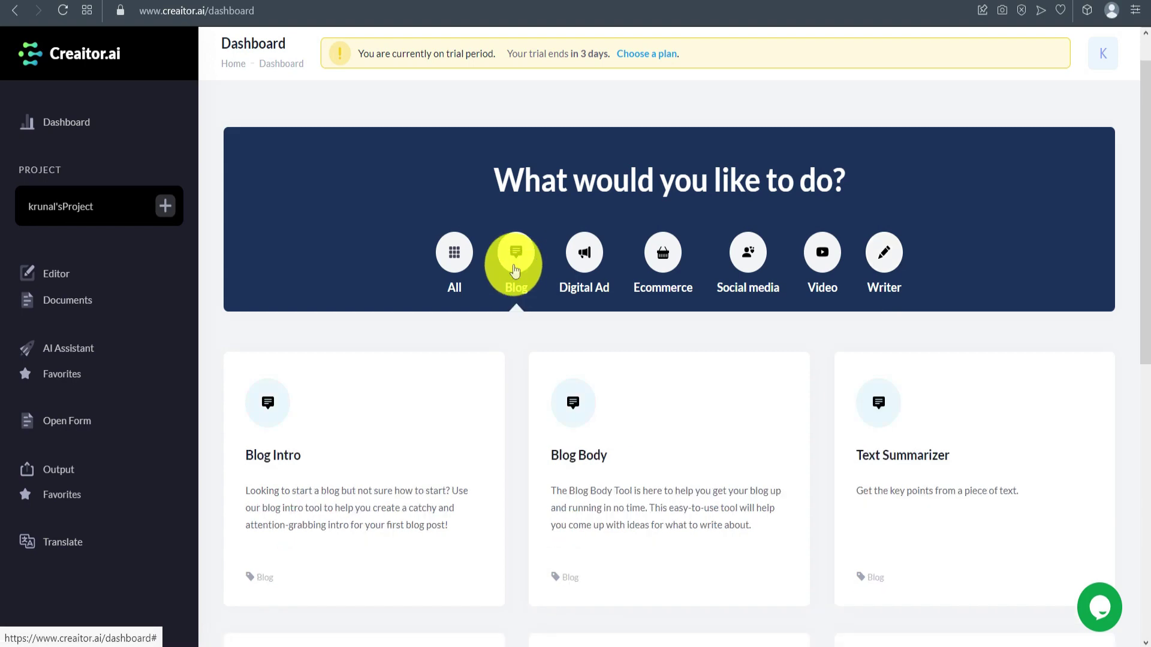
{"action": "scroll", "coordinate": [513, 265], "scroll_direction": "down", "scroll_amount": 3}
{"action": "scroll", "coordinate": [513, 266], "scroll_direction": "up", "scroll_amount": 3}
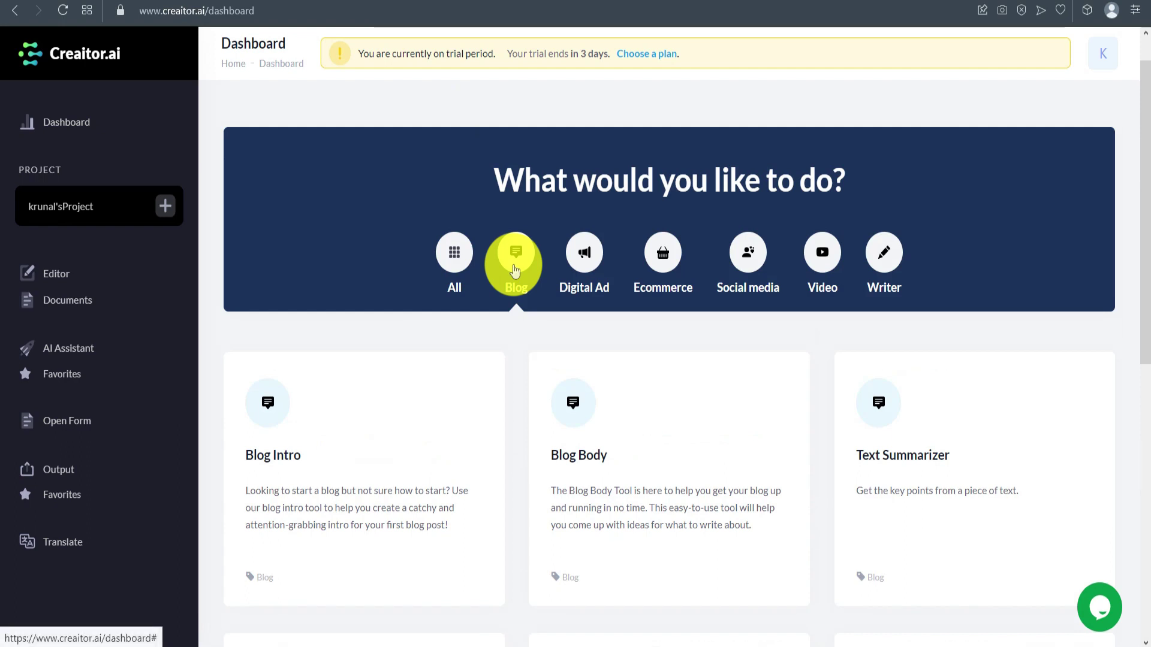
Open a new document with Optimal creativity, 1 output, 'friendly' tone and English.
{"action": "left_click", "coordinate": [50, 274]}
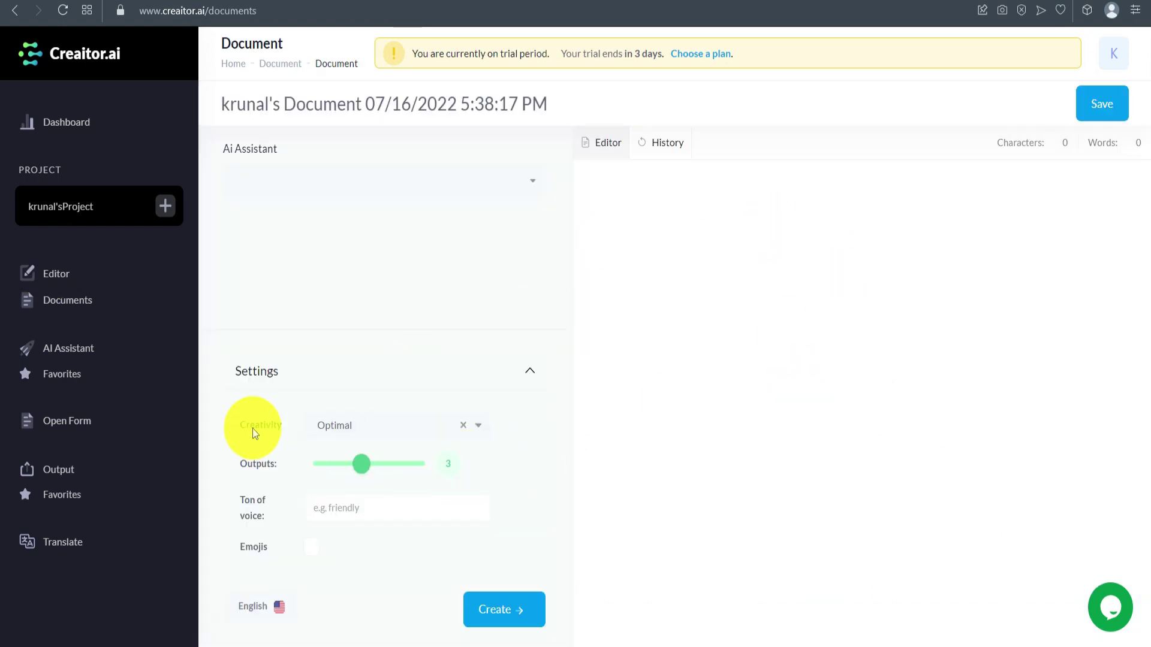
{"action": "left_click", "coordinate": [367, 429]}
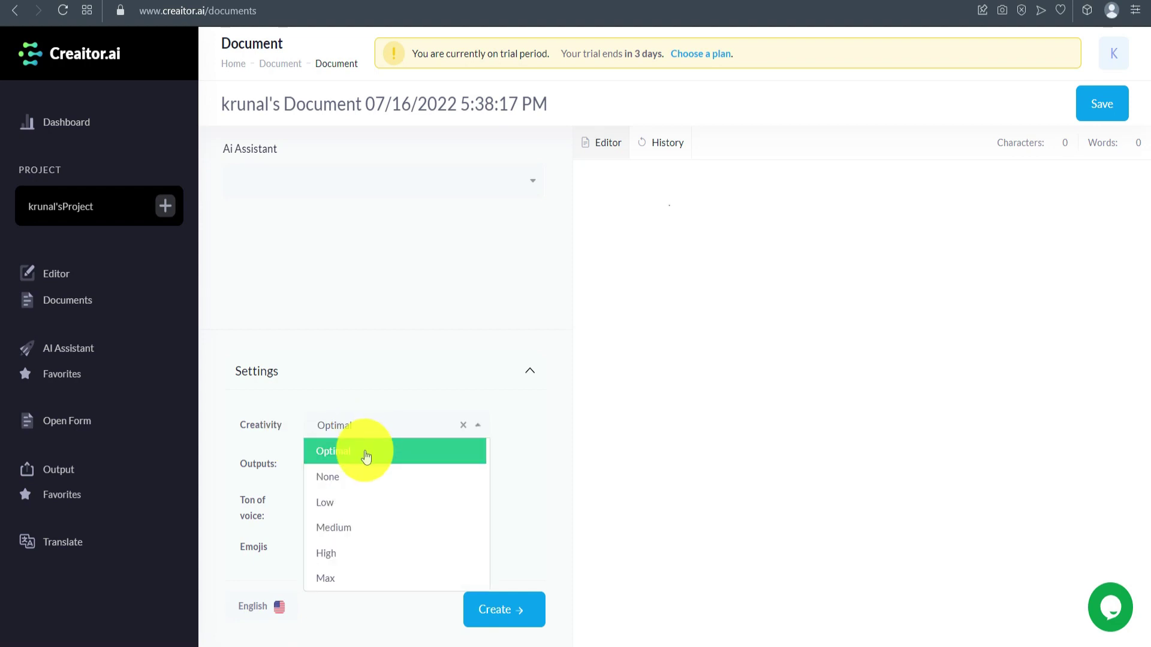
{"action": "left_click", "coordinate": [366, 457]}
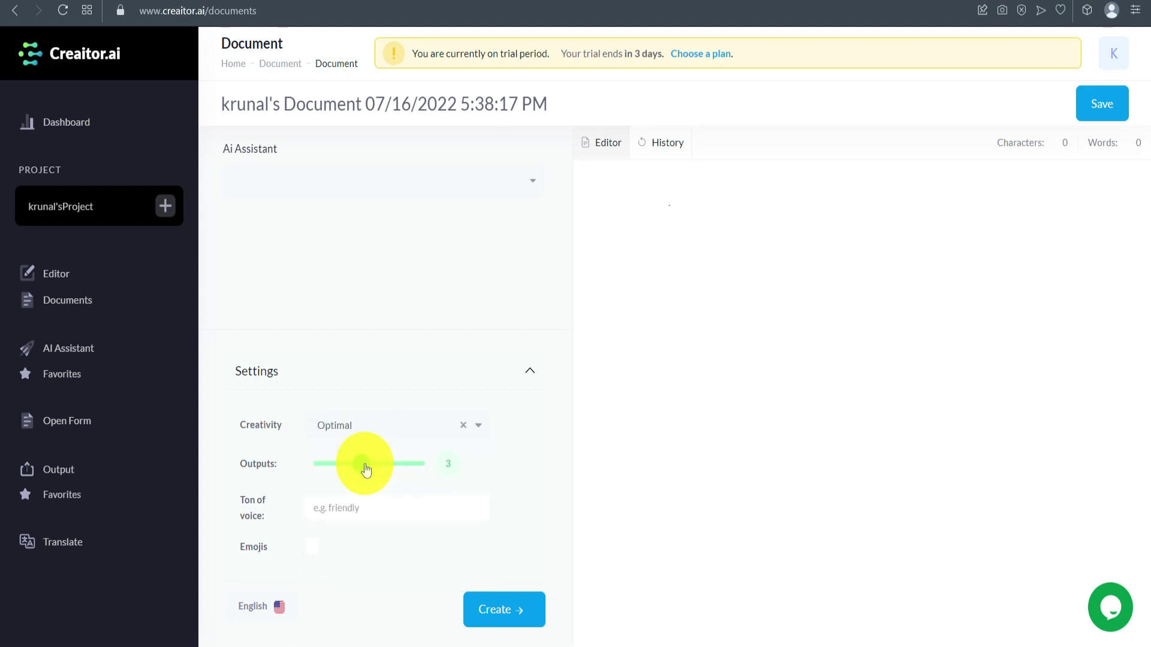
{"action": "double_click", "coordinate": [257, 466]}
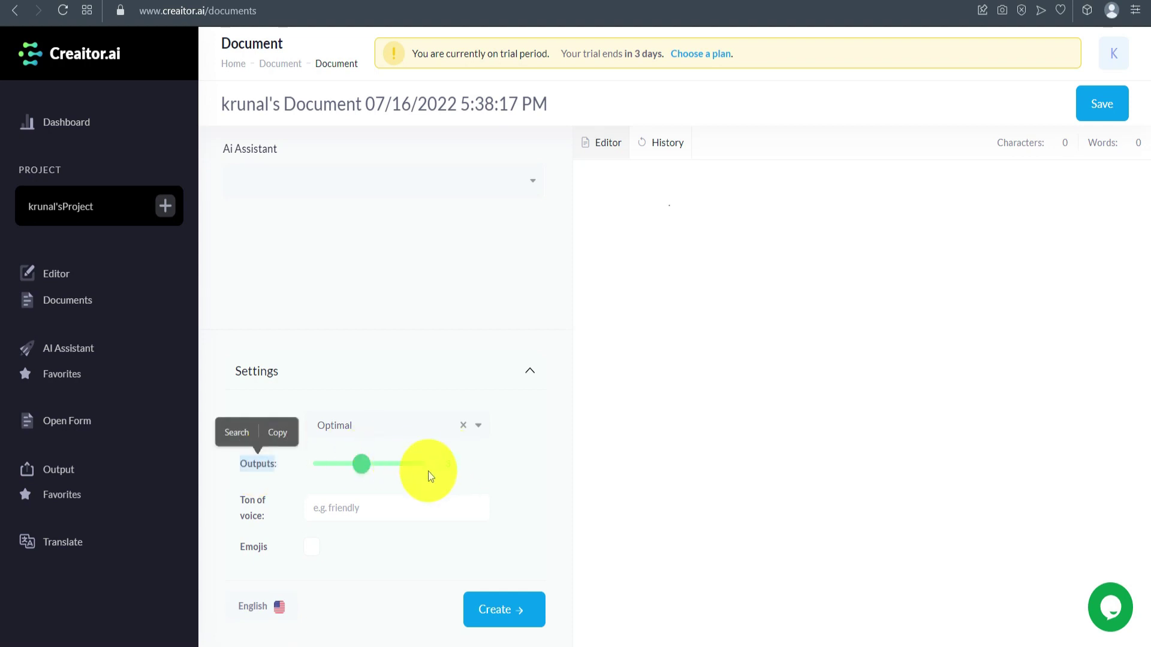
{"action": "left_click_drag", "start_coordinate": [411, 463], "coordinate": [302, 466]}
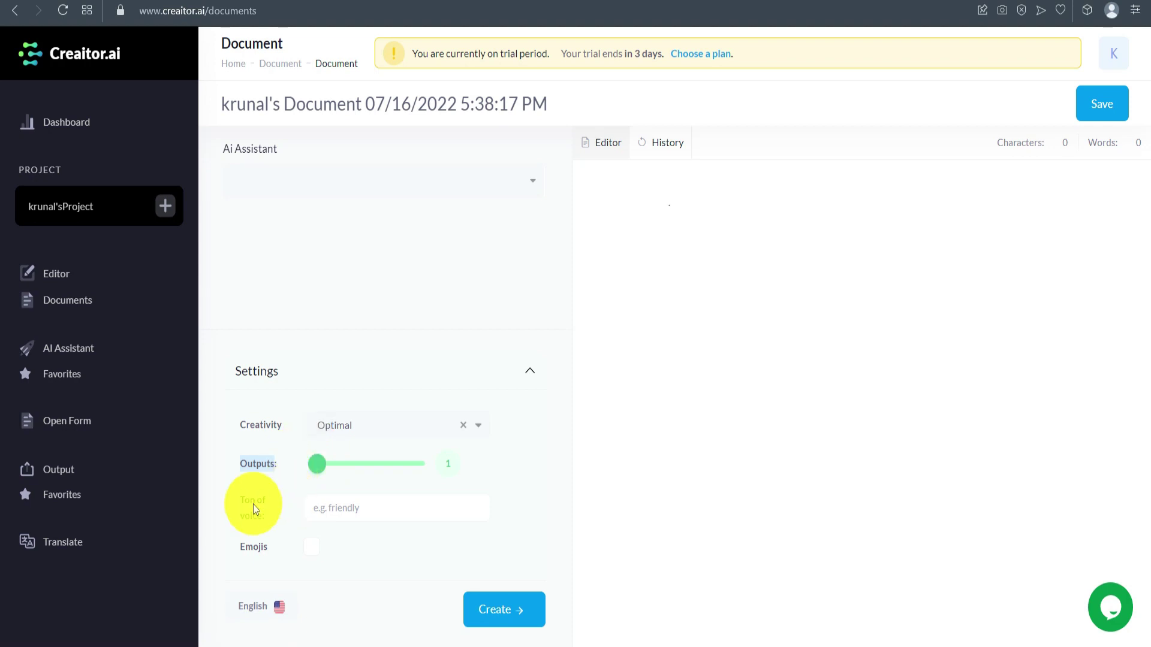
{"action": "left_click", "coordinate": [353, 506]}
{"action": "type", "text": "friendly"}
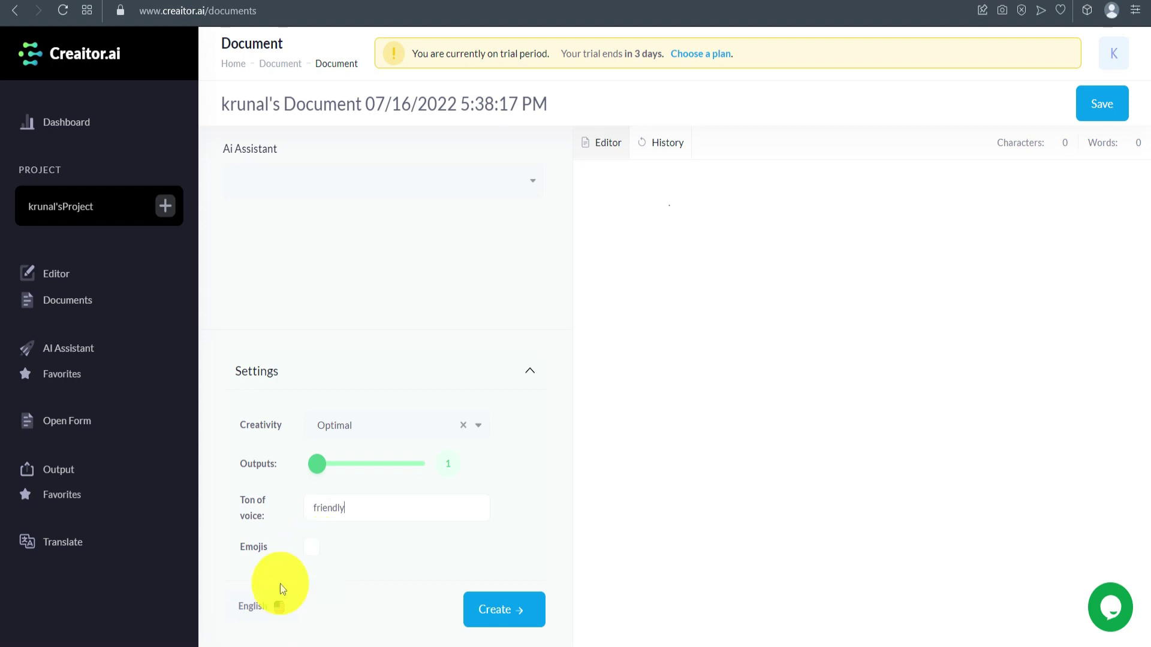
{"action": "left_click", "coordinate": [262, 608]}
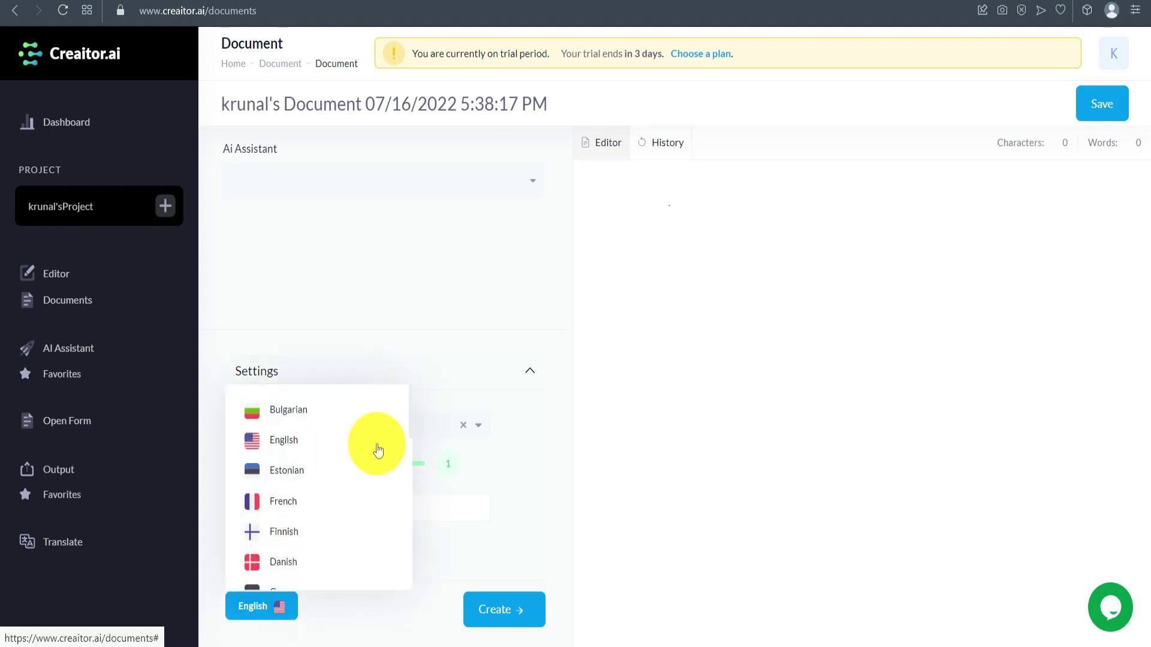
{"action": "left_click", "coordinate": [290, 447]}
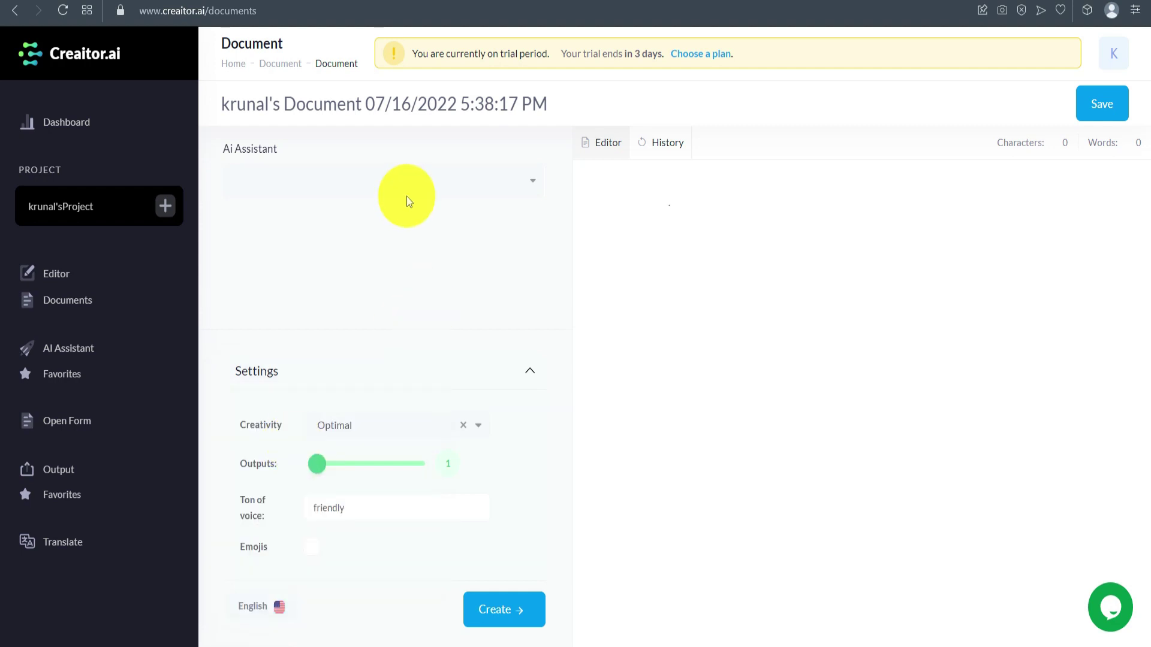
Generate a Blog Intro on 'How to lose belly fat' and add a line below it.
{"action": "left_click", "coordinate": [429, 183]}
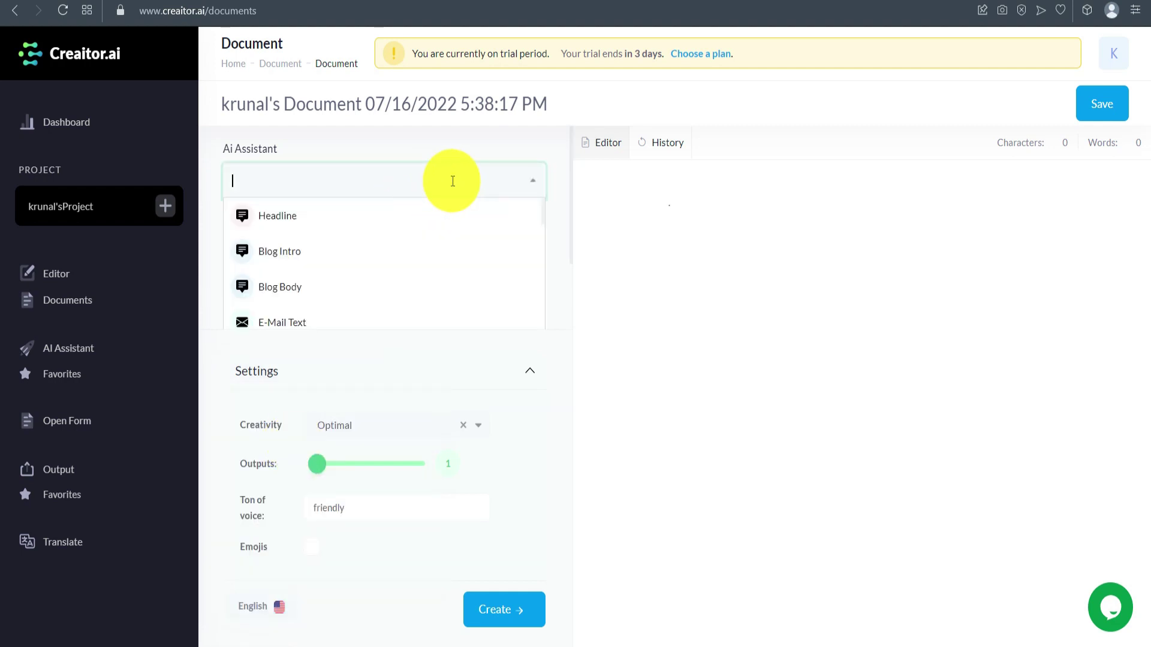
{"action": "left_click", "coordinate": [351, 251]}
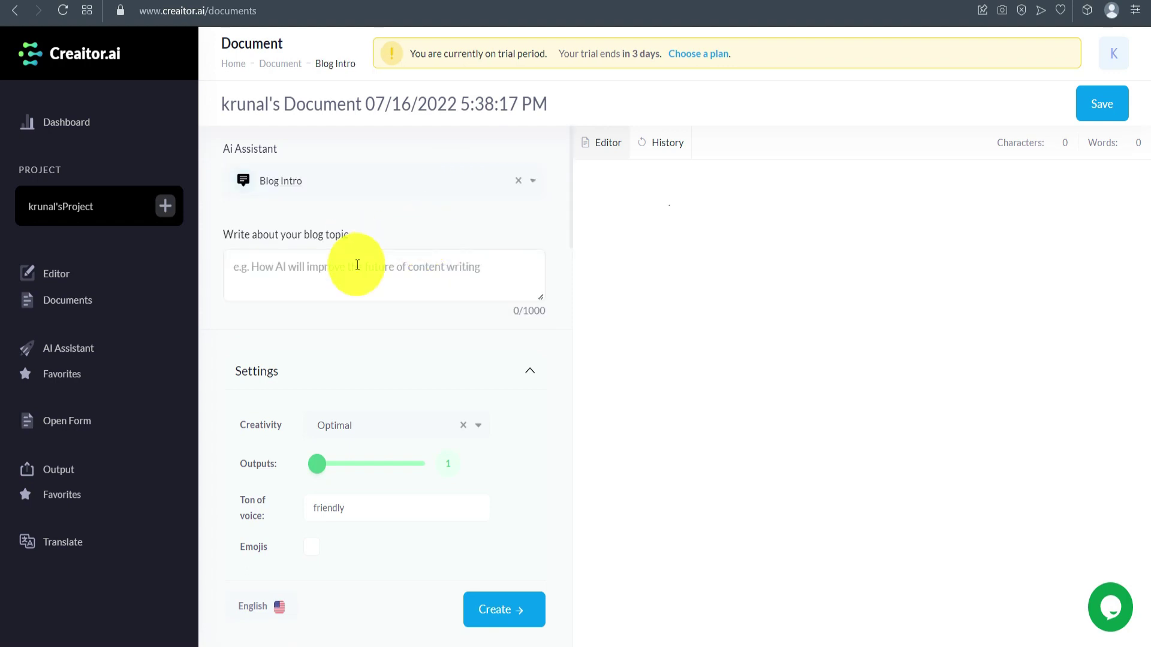
{"action": "left_click", "coordinate": [357, 265]}
{"action": "type", "text": "How to lose belly fat"}
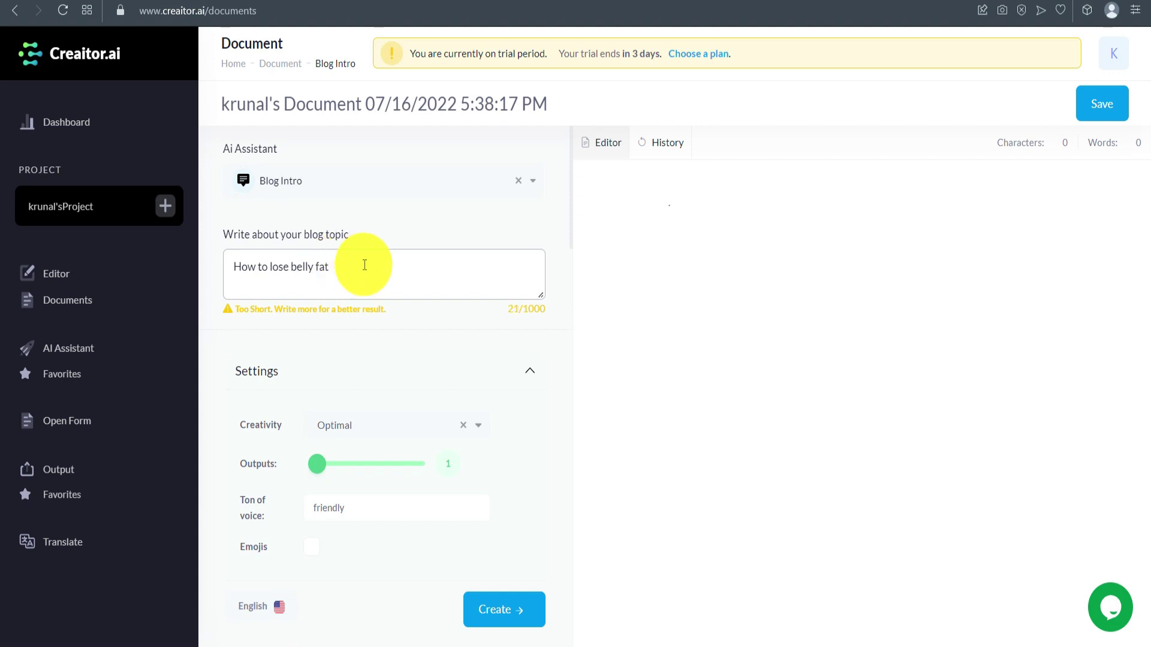
{"action": "left_click", "coordinate": [509, 612]}
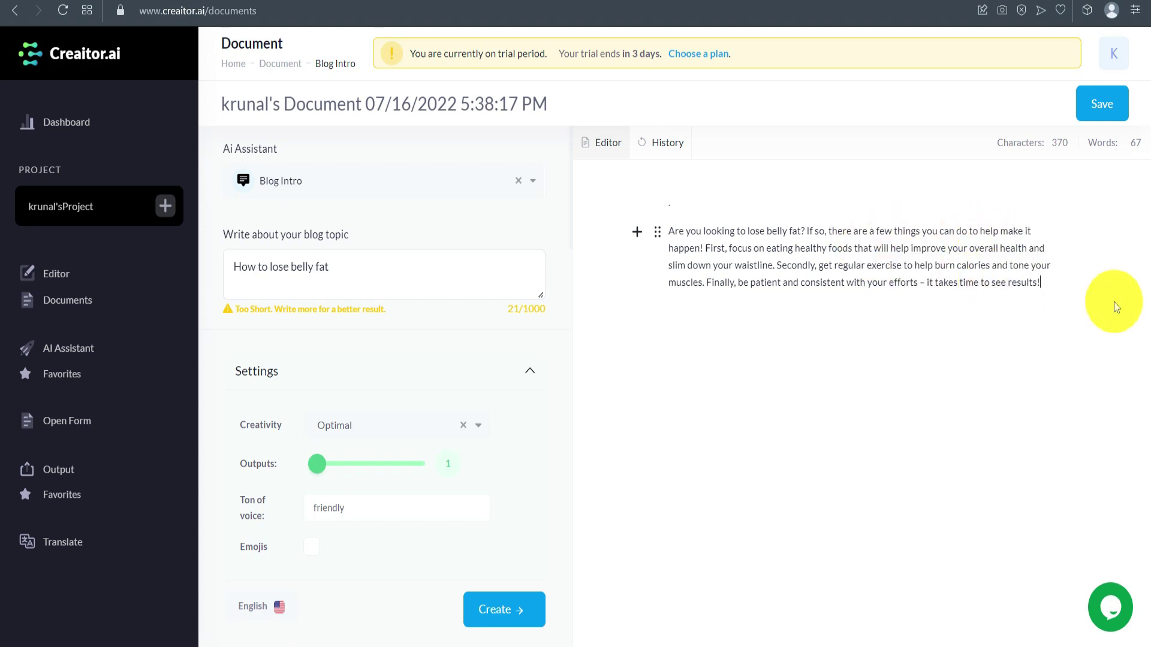
{"action": "left_click", "coordinate": [708, 313]}
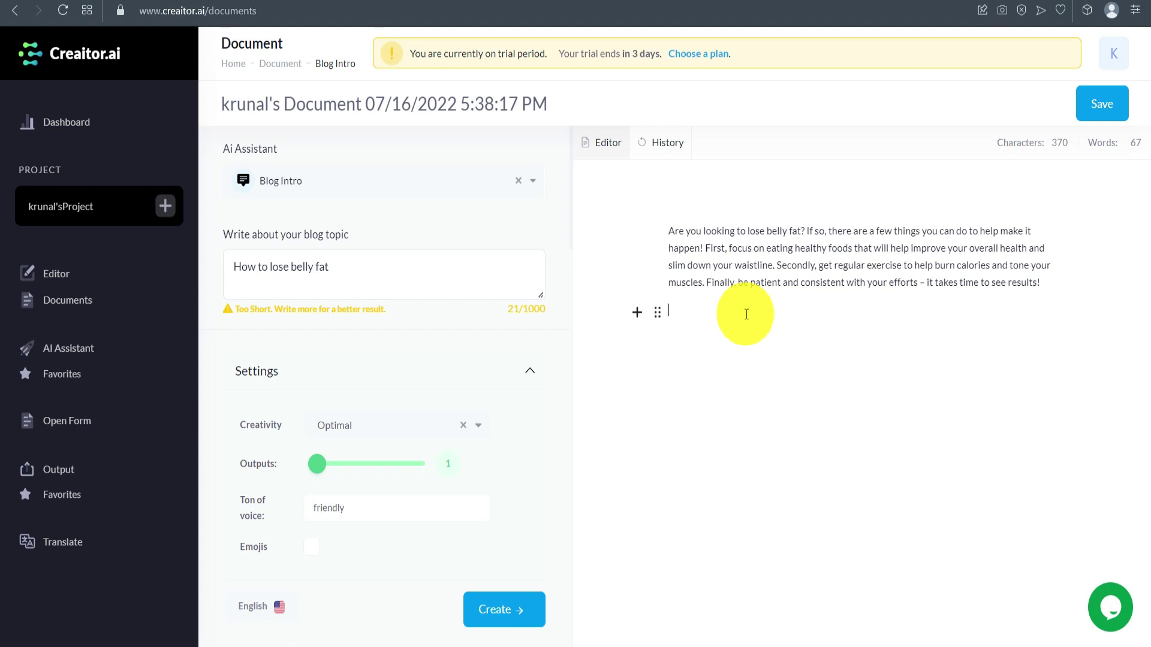
Insert a Blog Outline under the intro, remove the blank line, and add a line after item 1.
{"action": "left_click", "coordinate": [444, 182]}
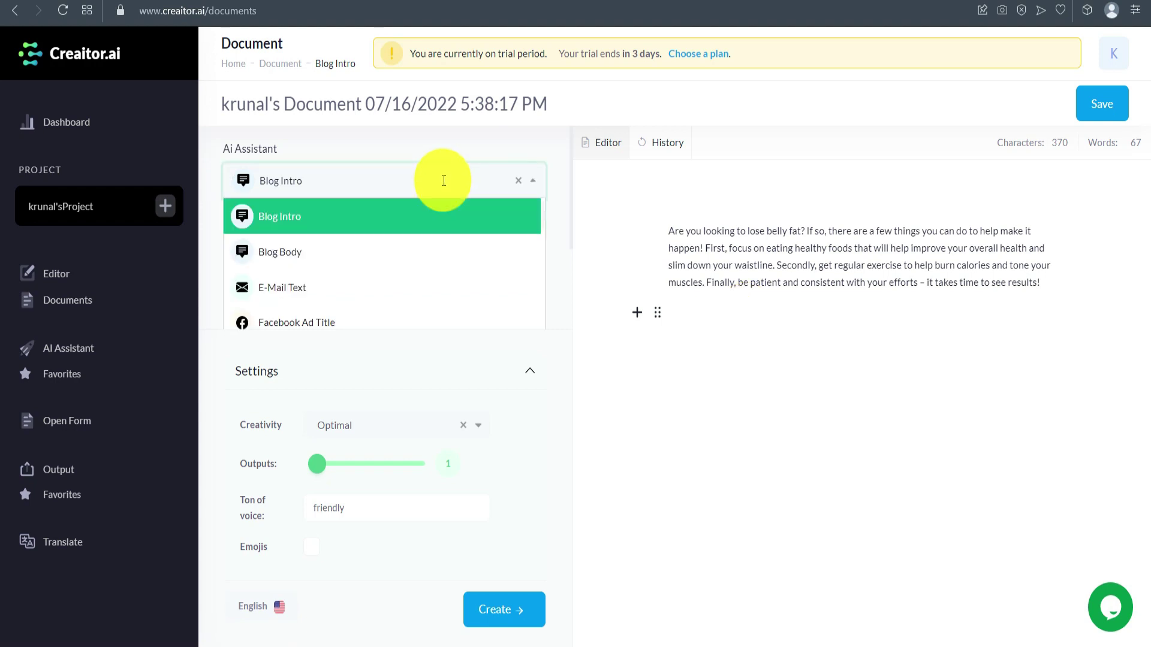
{"action": "scroll", "coordinate": [444, 221], "scroll_direction": "down", "scroll_amount": 3}
{"action": "scroll", "coordinate": [443, 223], "scroll_direction": "down", "scroll_amount": 2}
{"action": "scroll", "coordinate": [443, 222], "scroll_direction": "down", "scroll_amount": 3}
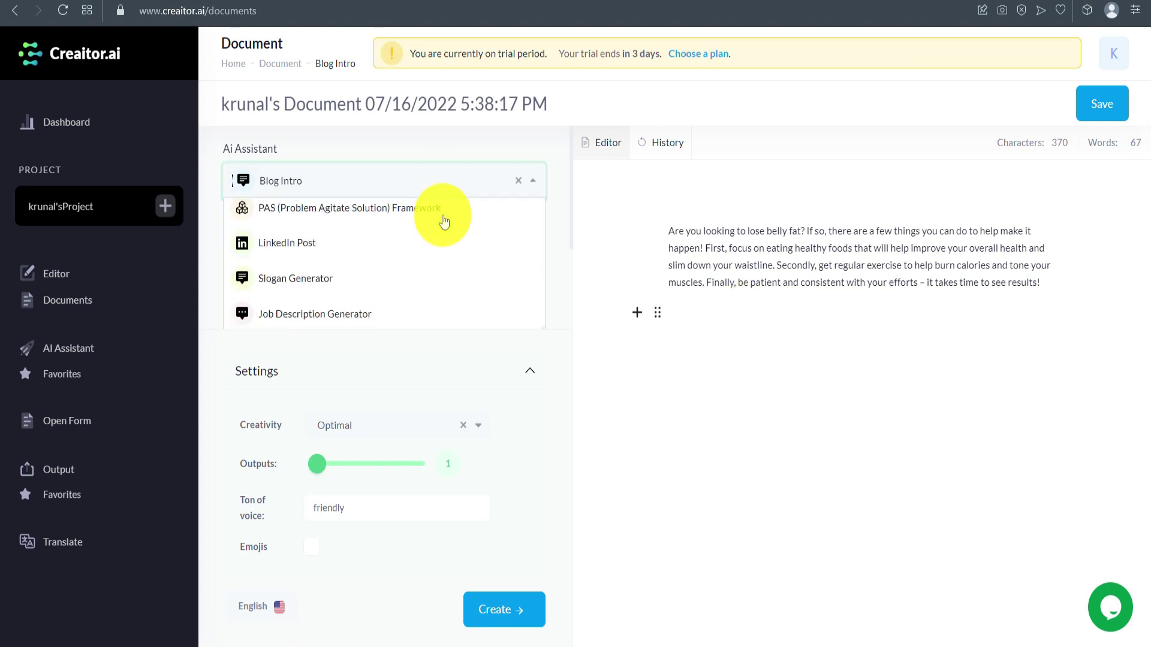
{"action": "scroll", "coordinate": [445, 221], "scroll_direction": "down", "scroll_amount": 3}
{"action": "scroll", "coordinate": [445, 223], "scroll_direction": "down", "scroll_amount": 2}
{"action": "scroll", "coordinate": [444, 240], "scroll_direction": "up", "scroll_amount": 2}
{"action": "scroll", "coordinate": [444, 242], "scroll_direction": "up", "scroll_amount": 2}
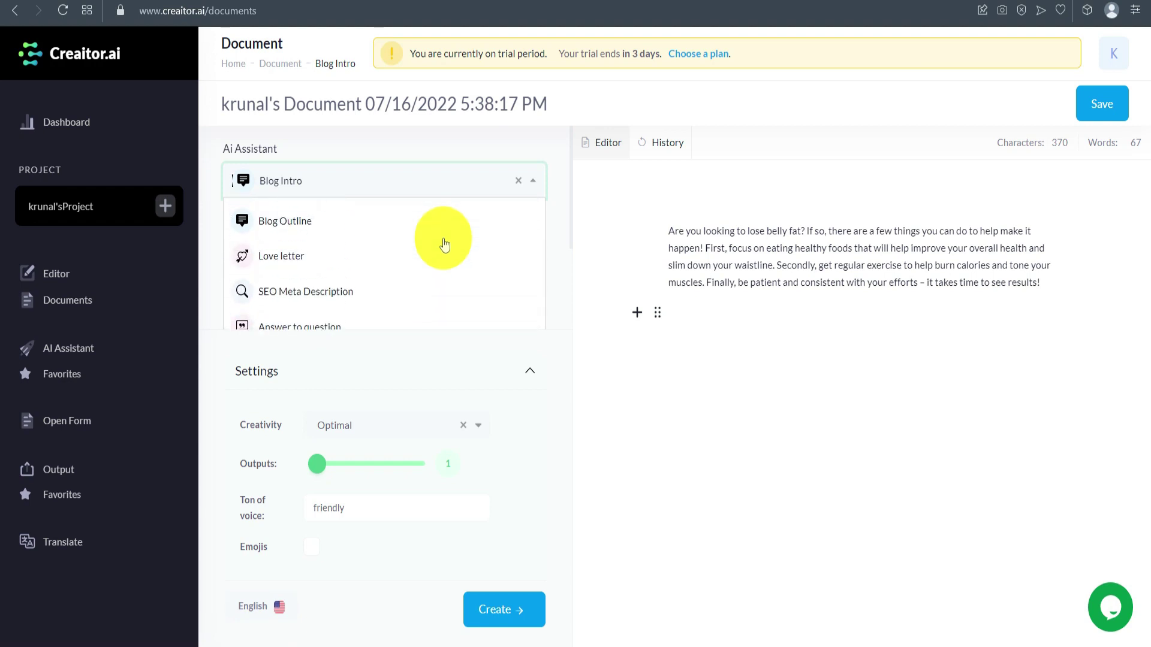
{"action": "left_click", "coordinate": [396, 220]}
{"action": "triple_click", "coordinate": [360, 258]}
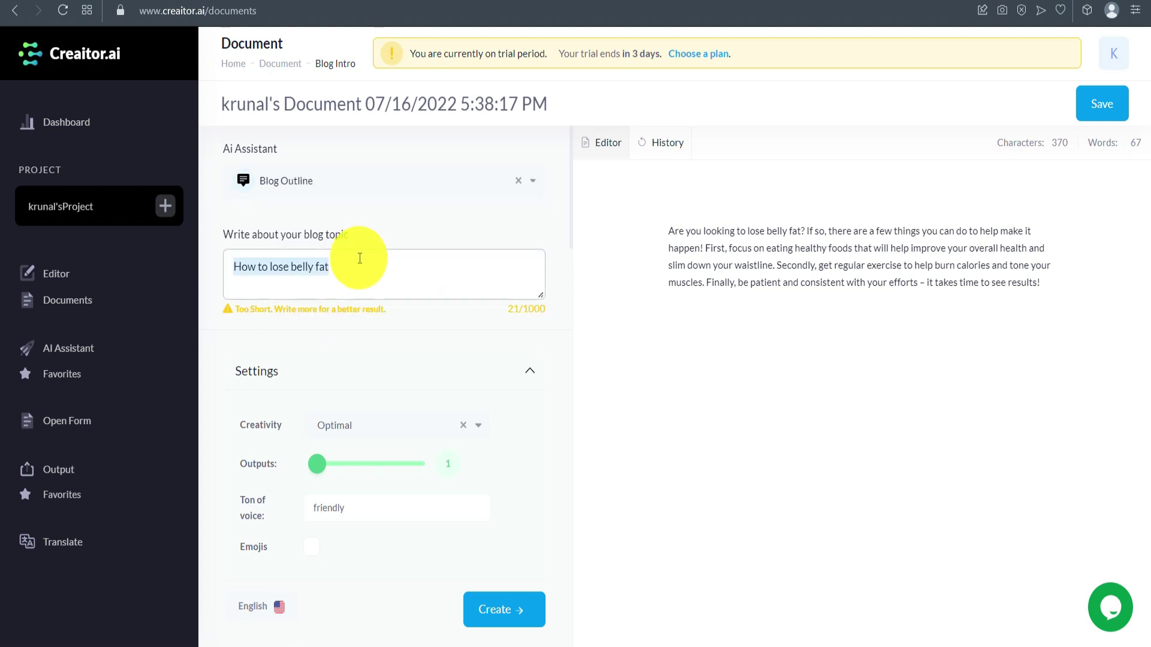
{"action": "scroll", "coordinate": [326, 234], "scroll_direction": "down", "scroll_amount": 2}
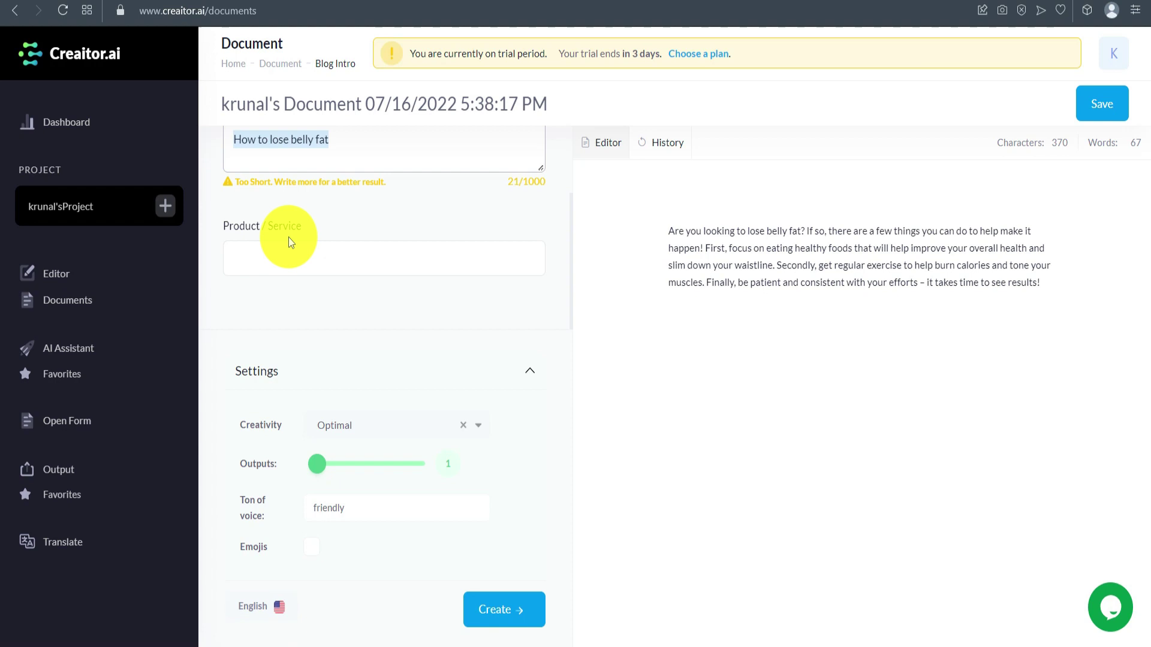
{"action": "left_click", "coordinate": [258, 257]}
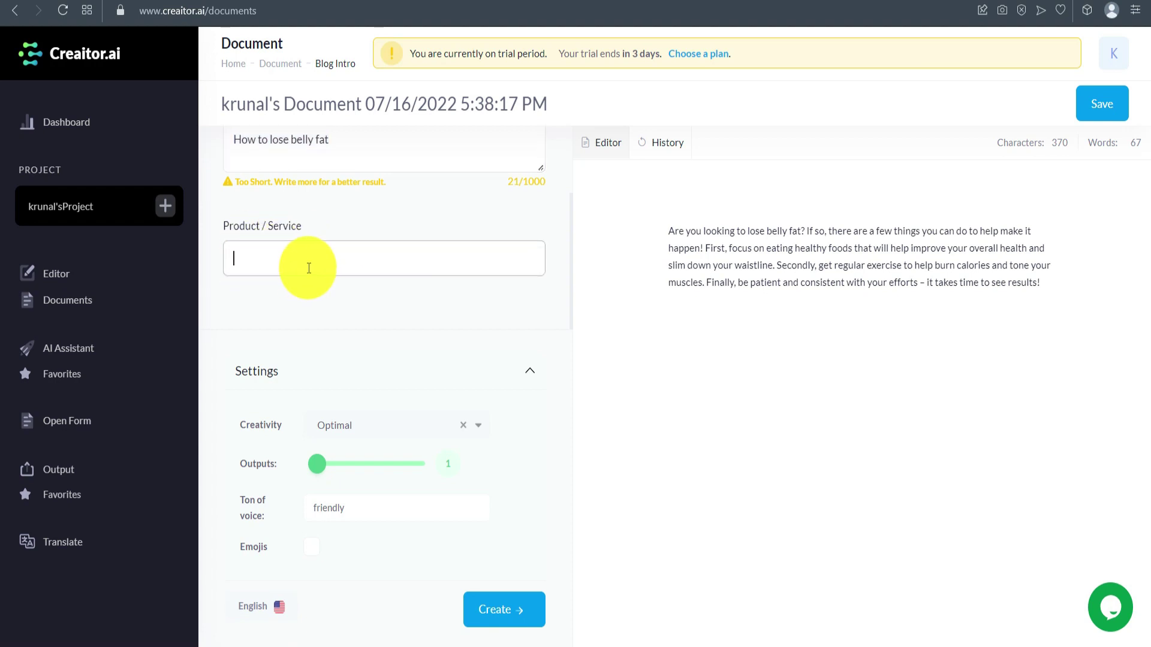
{"action": "scroll", "coordinate": [324, 265], "scroll_direction": "up", "scroll_amount": 1}
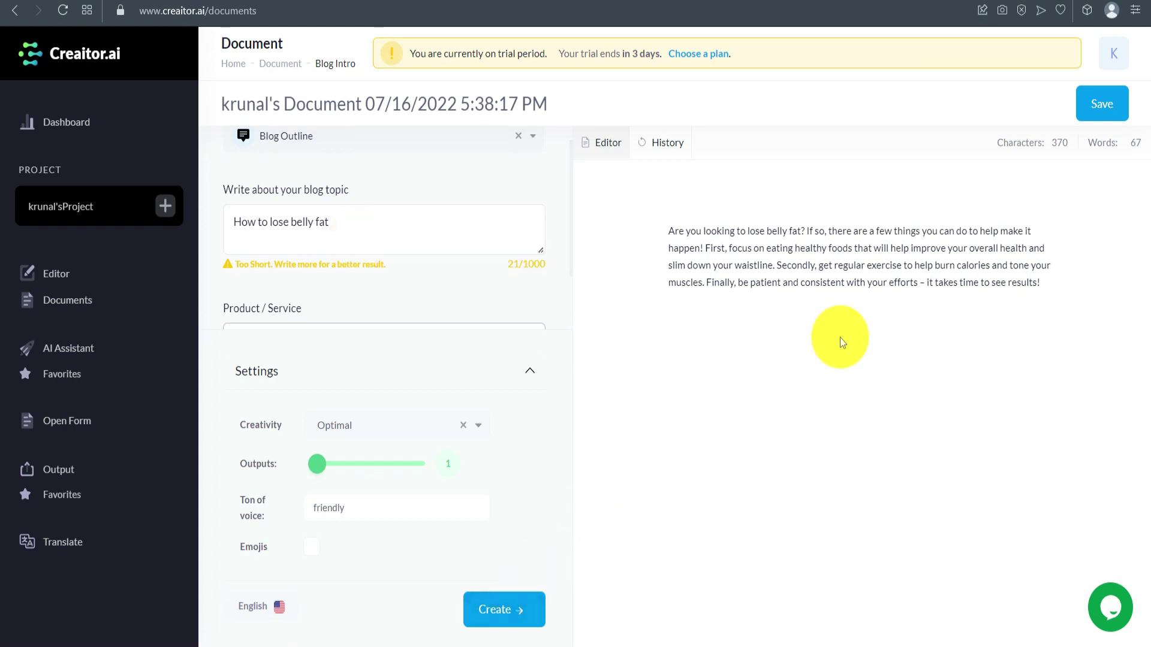
{"action": "mouse_move", "coordinate": [734, 367]}
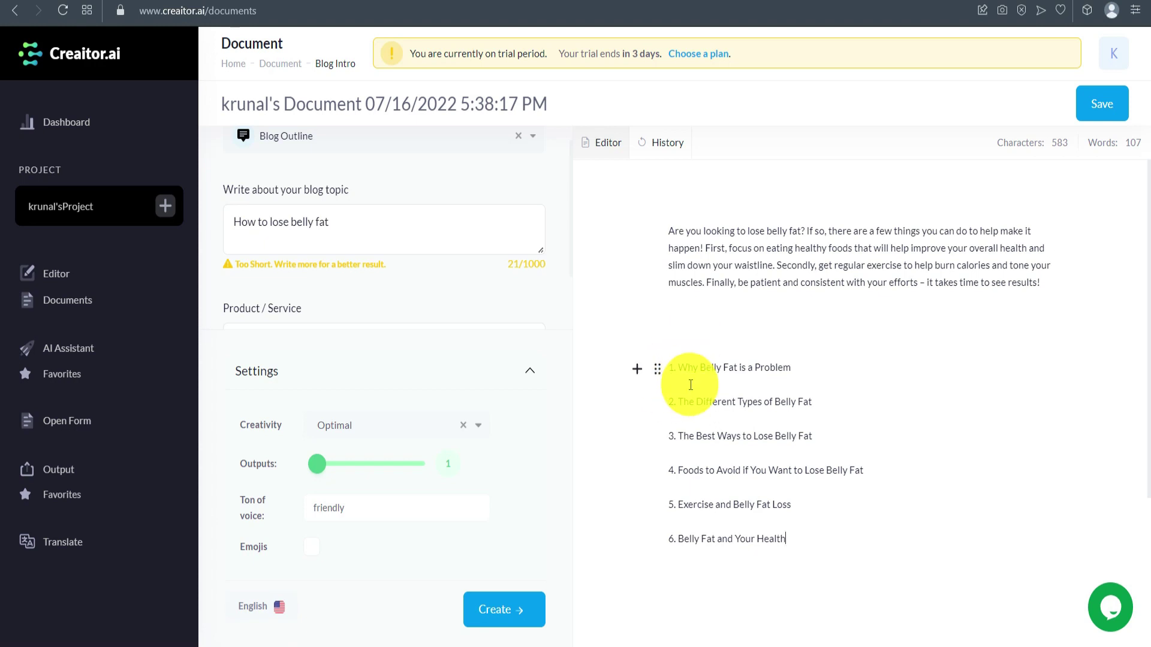
{"action": "left_click", "coordinate": [693, 311]}
{"action": "key", "text": "BackSpace"}
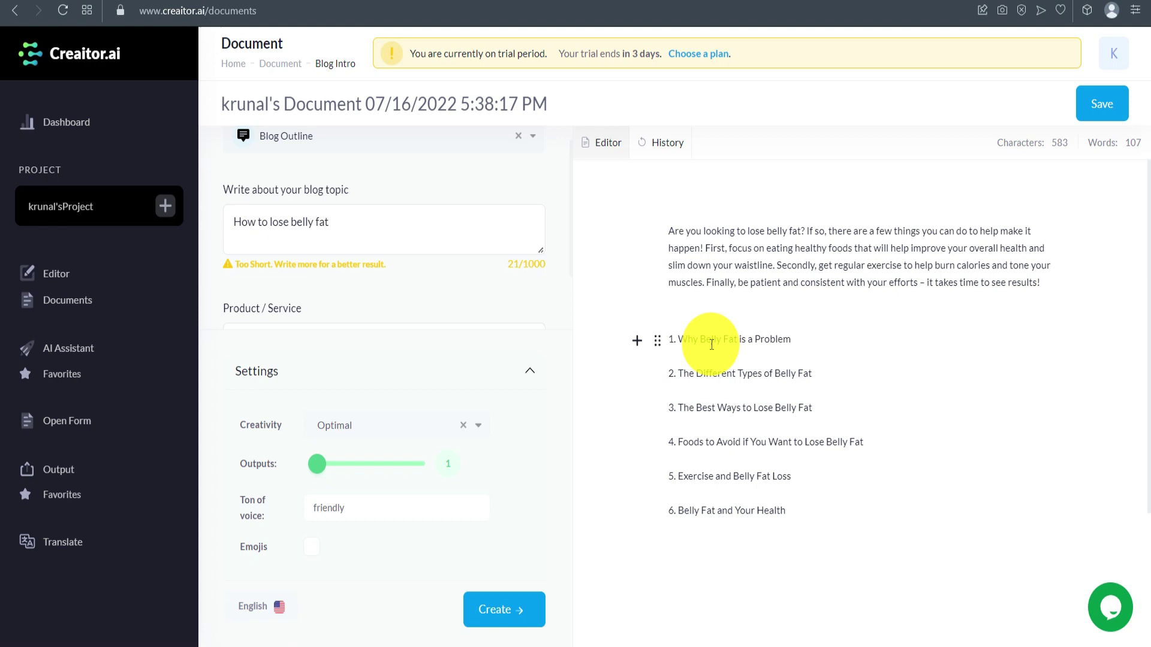
{"action": "key", "text": "Return"}
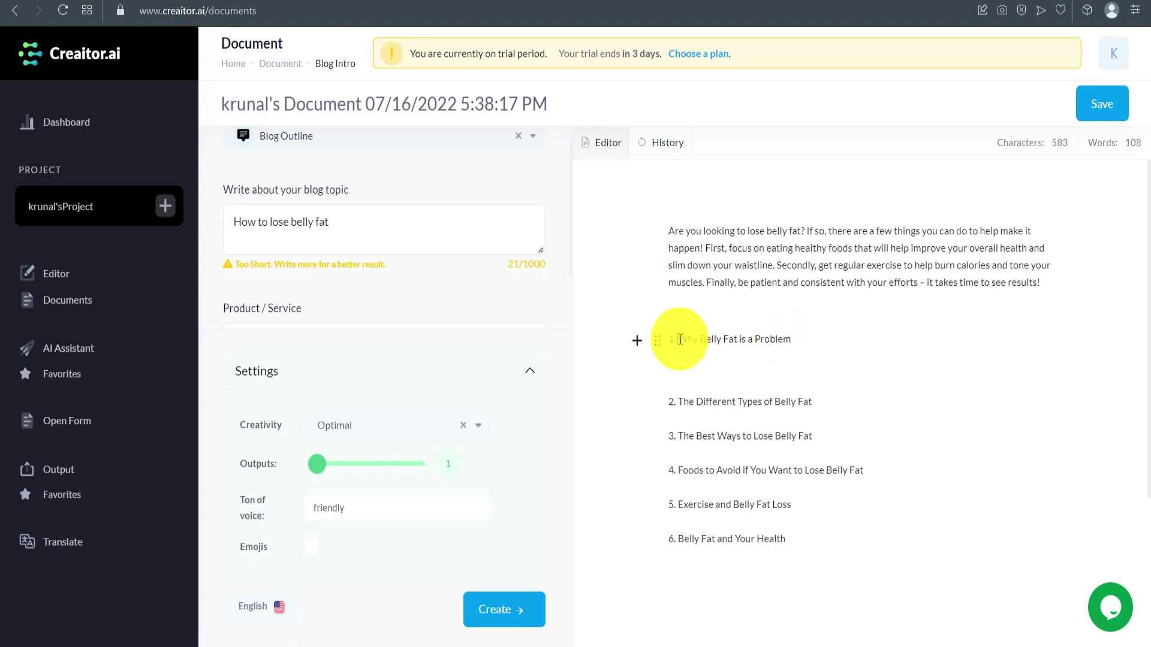
Generate Blog Body text for 'Why Belly Fat is a Problem' with keyword 'belly fat'.
{"action": "left_click_drag", "start_coordinate": [680, 339], "coordinate": [788, 339]}
{"action": "key", "text": "ctrl+c"}
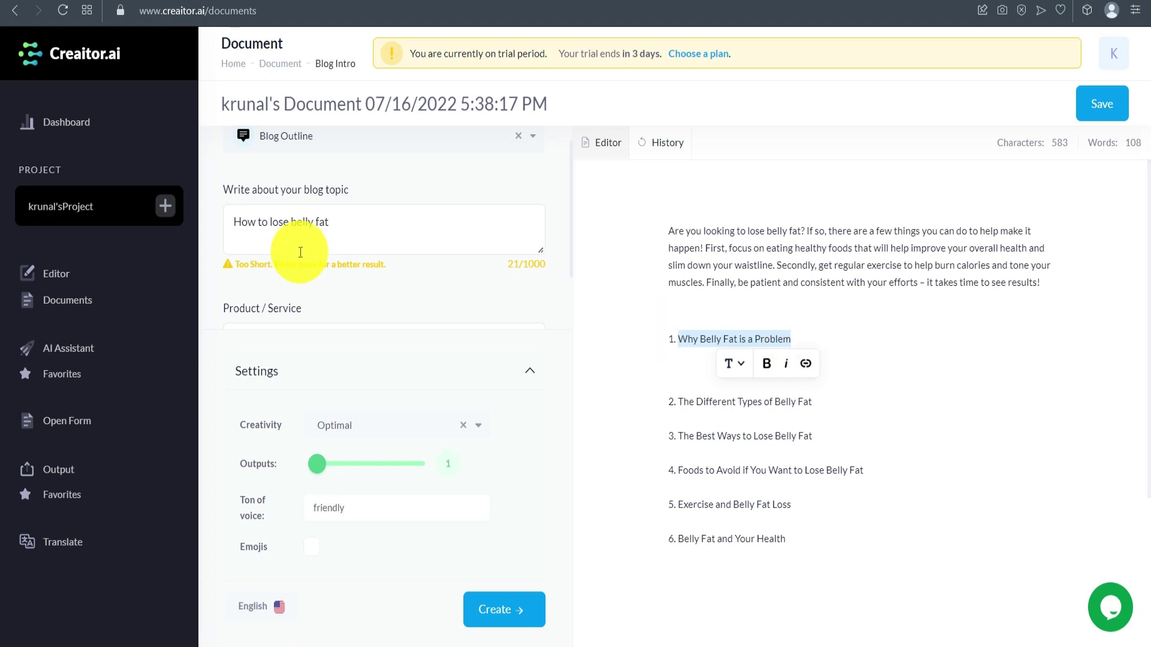
{"action": "scroll", "coordinate": [335, 247], "scroll_direction": "up", "scroll_amount": 2}
{"action": "left_click", "coordinate": [349, 180]}
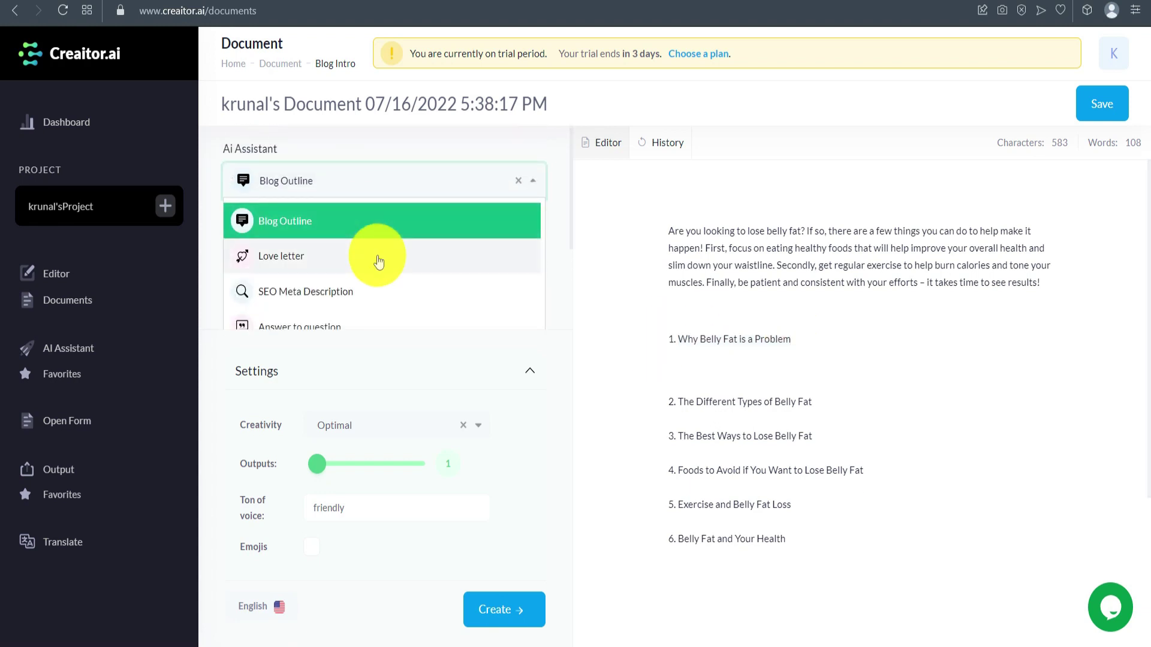
{"action": "scroll", "coordinate": [435, 248], "scroll_direction": "down", "scroll_amount": 2}
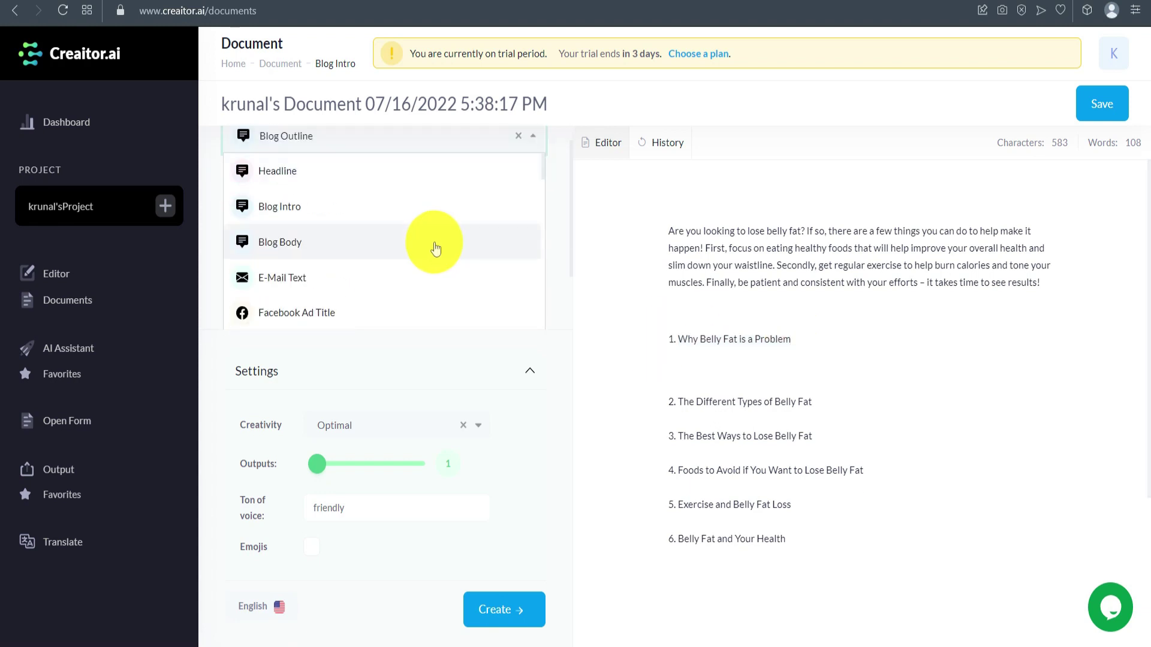
{"action": "left_click", "coordinate": [294, 252]}
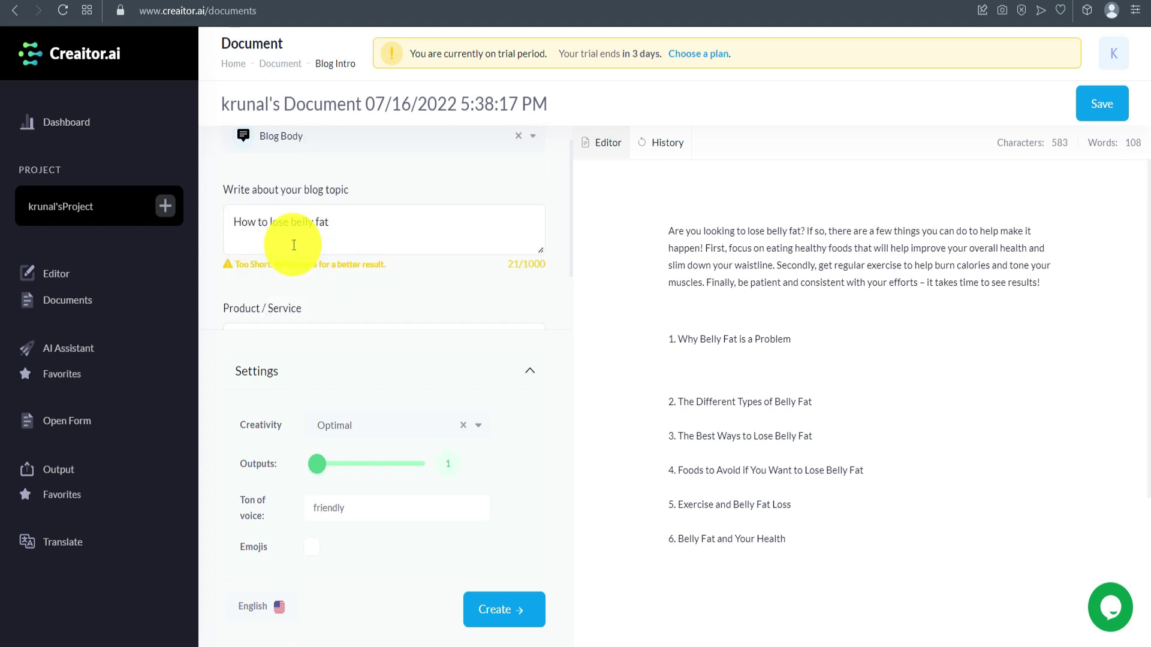
{"action": "triple_click", "coordinate": [349, 221]}
{"action": "key", "text": "ctrl+v"}
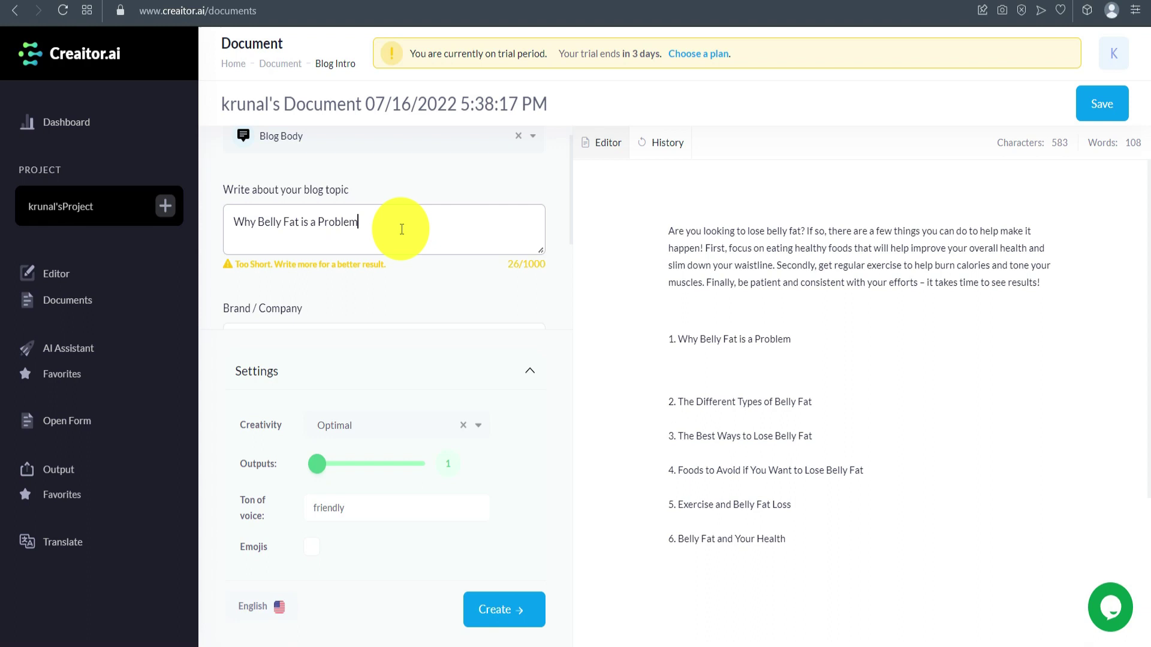
{"action": "scroll", "coordinate": [404, 226], "scroll_direction": "down", "scroll_amount": 2}
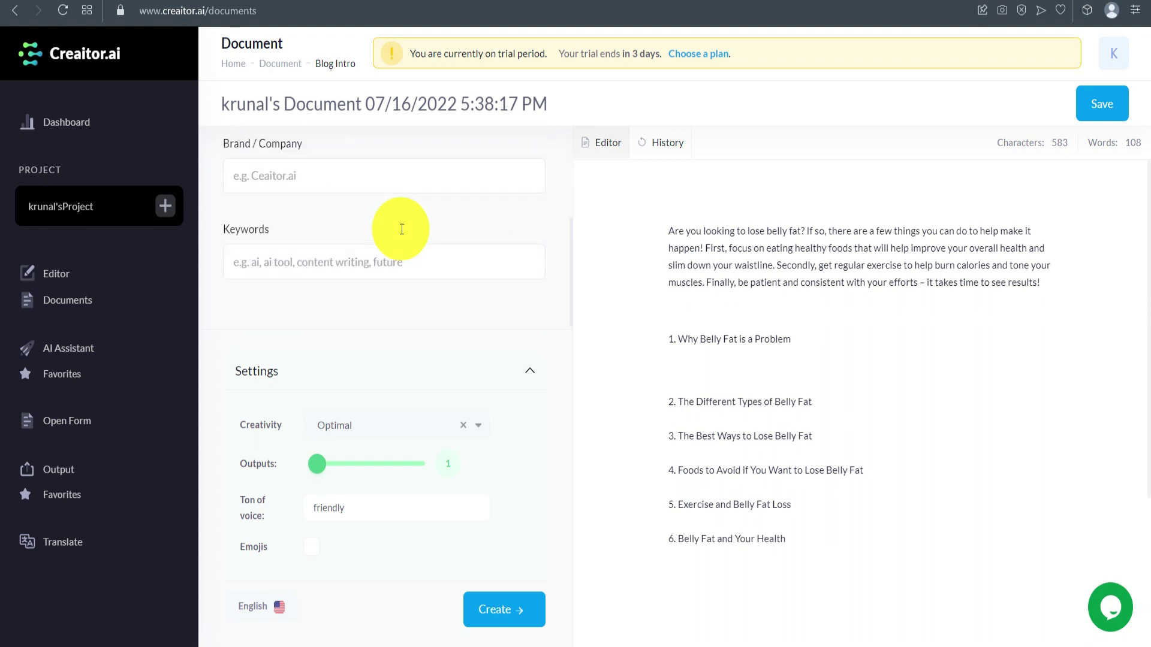
{"action": "left_click", "coordinate": [267, 262]}
{"action": "type", "text": "belly fa"}
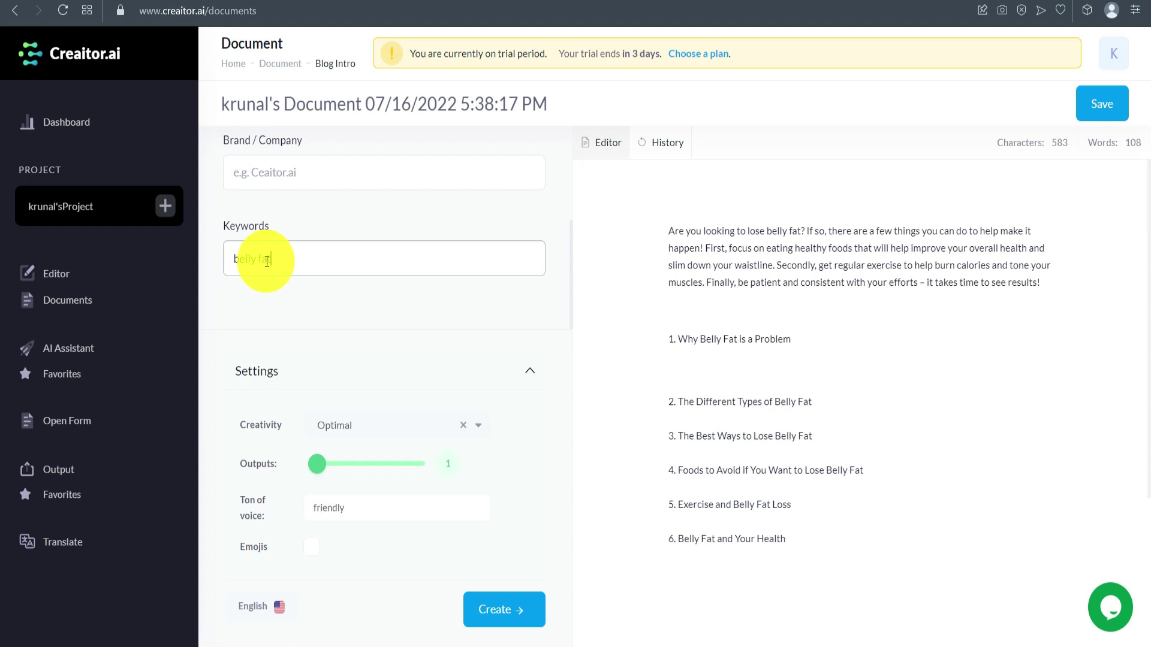
{"action": "type", "text": "t"}
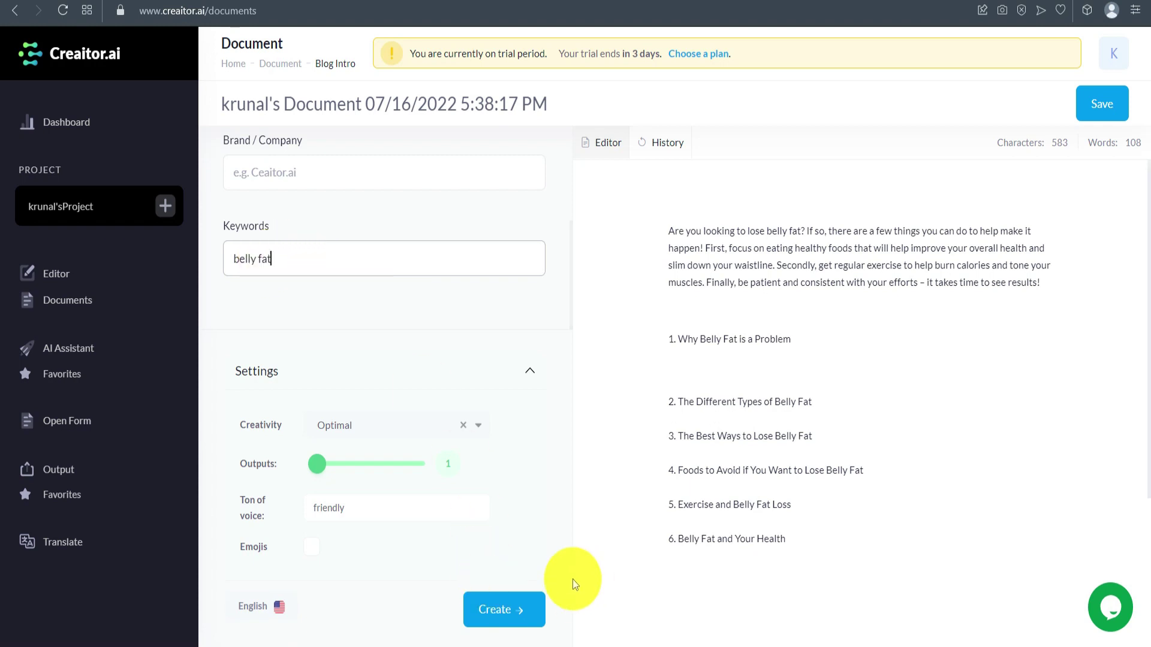
{"action": "left_click", "coordinate": [509, 612]}
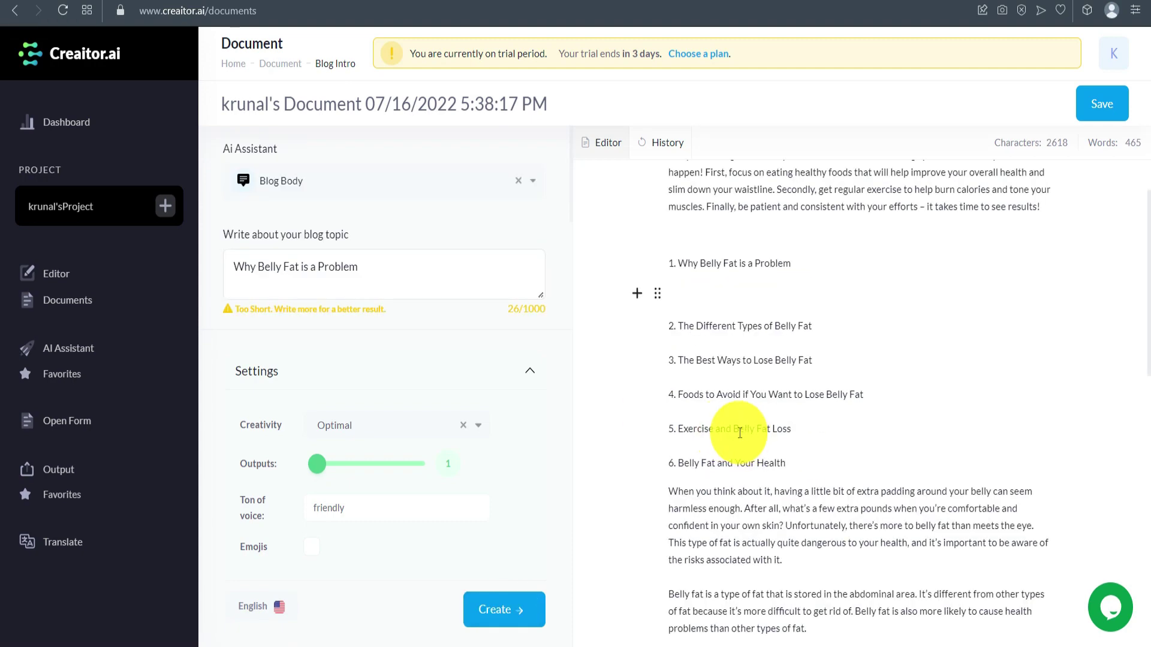
Cut the generated text and paste it under heading 1.
{"action": "mouse_move", "coordinate": [669, 328]}
{"action": "left_mouse_down"}
{"action": "mouse_move", "coordinate": [852, 468]}
{"action": "mouse_move", "coordinate": [854, 531]}
{"action": "left_mouse_up"}
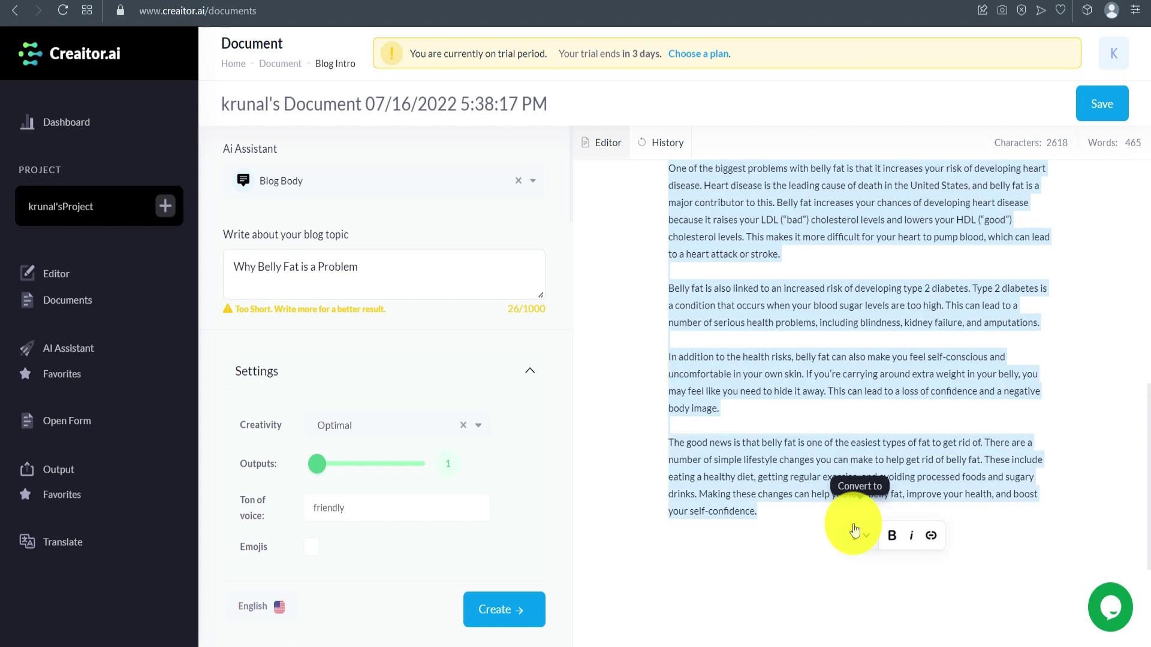
{"action": "scroll", "coordinate": [763, 446], "scroll_direction": "up", "scroll_amount": 3}
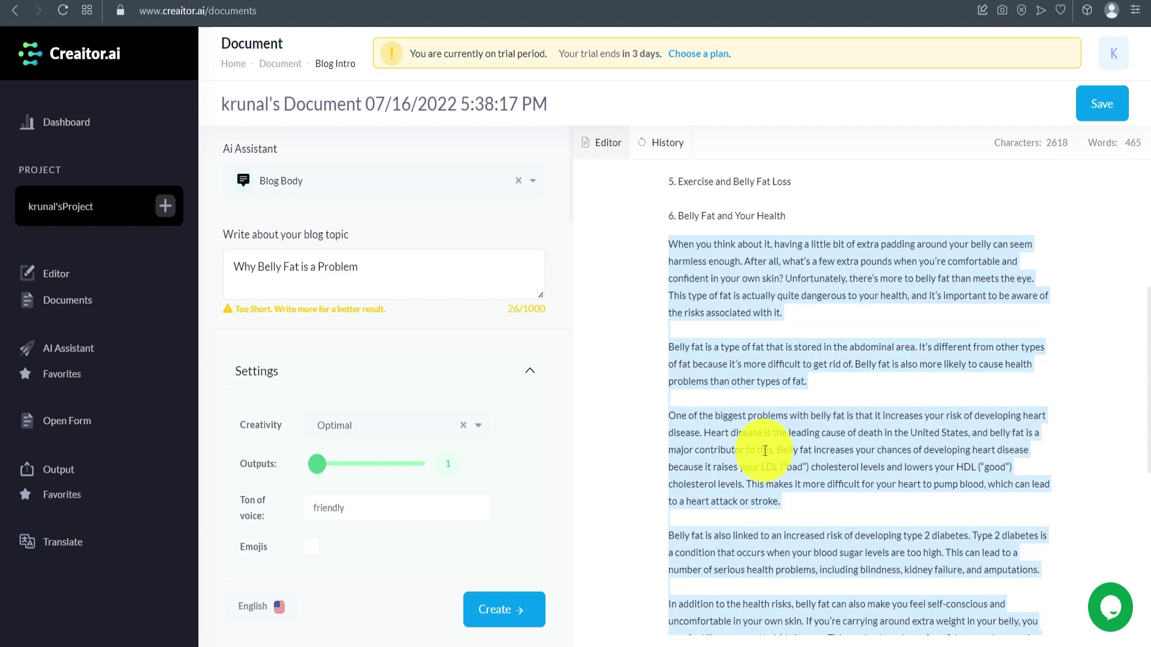
{"action": "right_click", "coordinate": [751, 371]}
{"action": "left_click", "coordinate": [823, 80]}
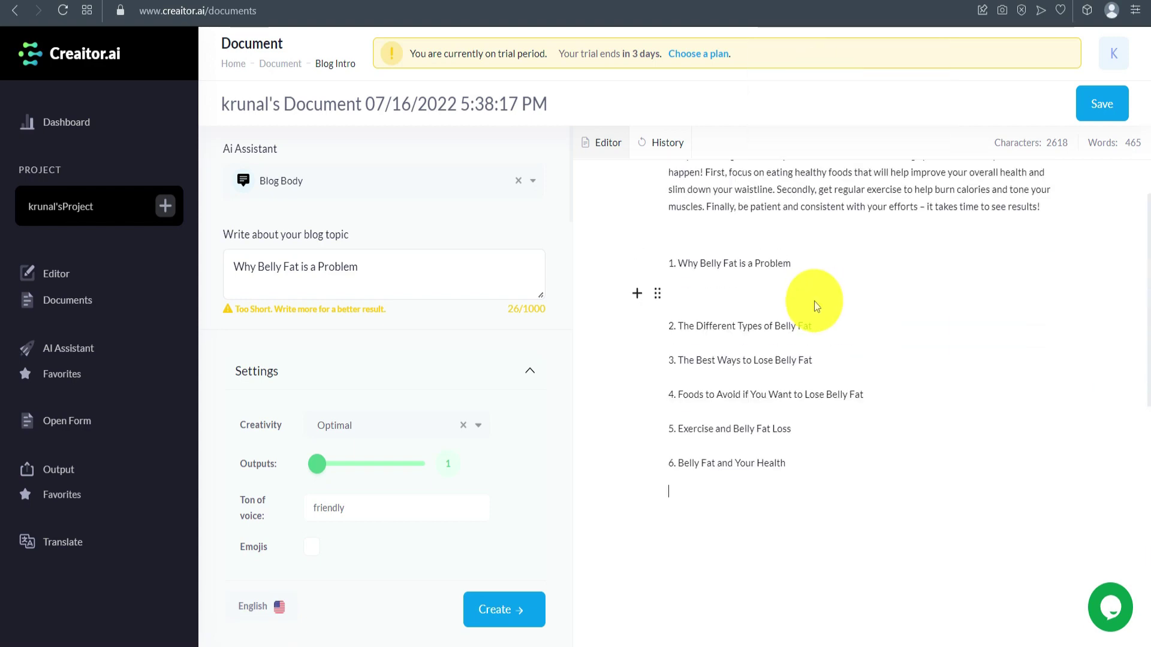
{"action": "left_click", "coordinate": [764, 295]}
{"action": "key", "text": "ctrl+v"}
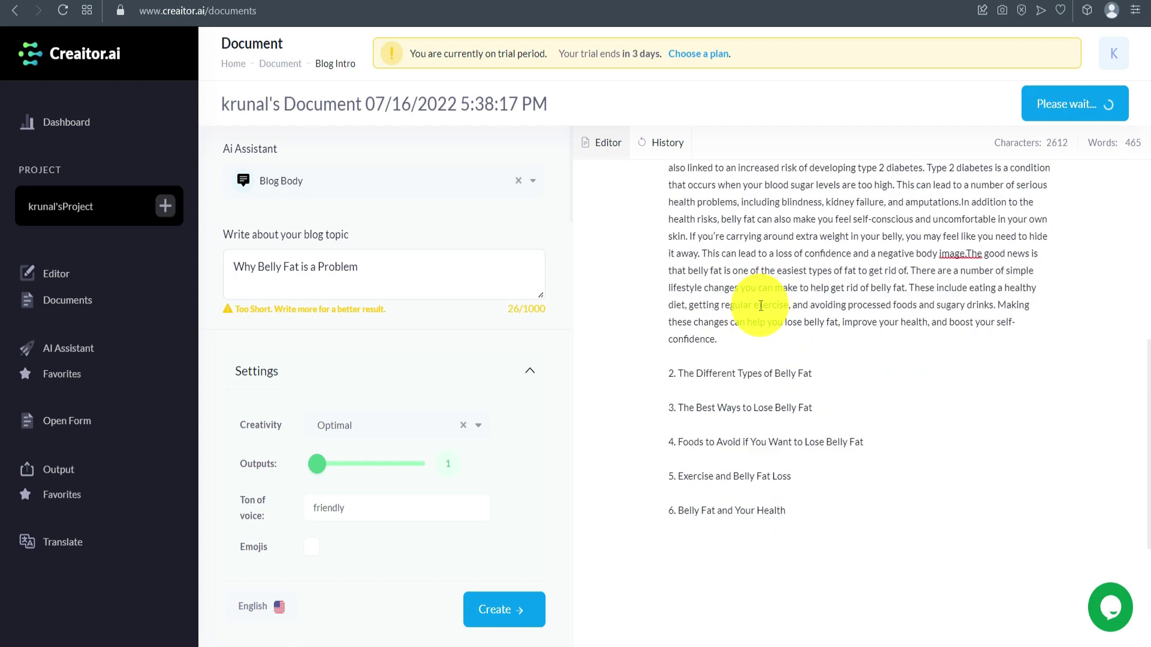
{"action": "scroll", "coordinate": [765, 333], "scroll_direction": "up", "scroll_amount": 3}
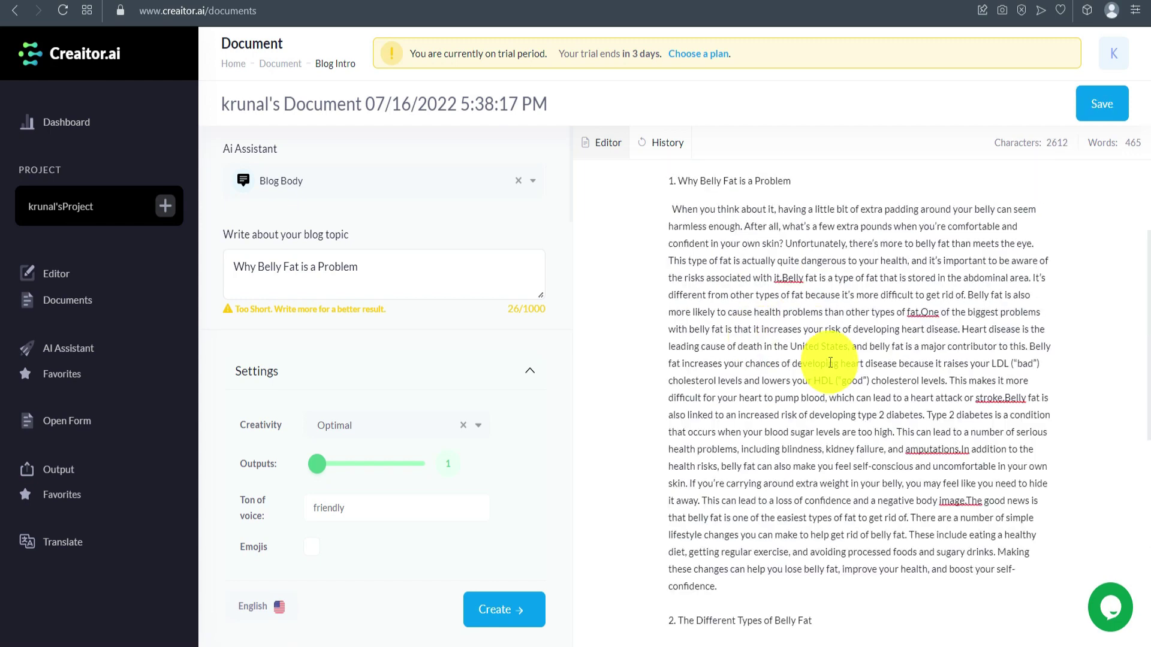
Split it into paragraphs at 'Belly fat is a type', 'One of the biggest problems' and 'Belly fat is also linked'.
{"action": "left_click", "coordinate": [925, 312]}
{"action": "key", "text": "Return"}
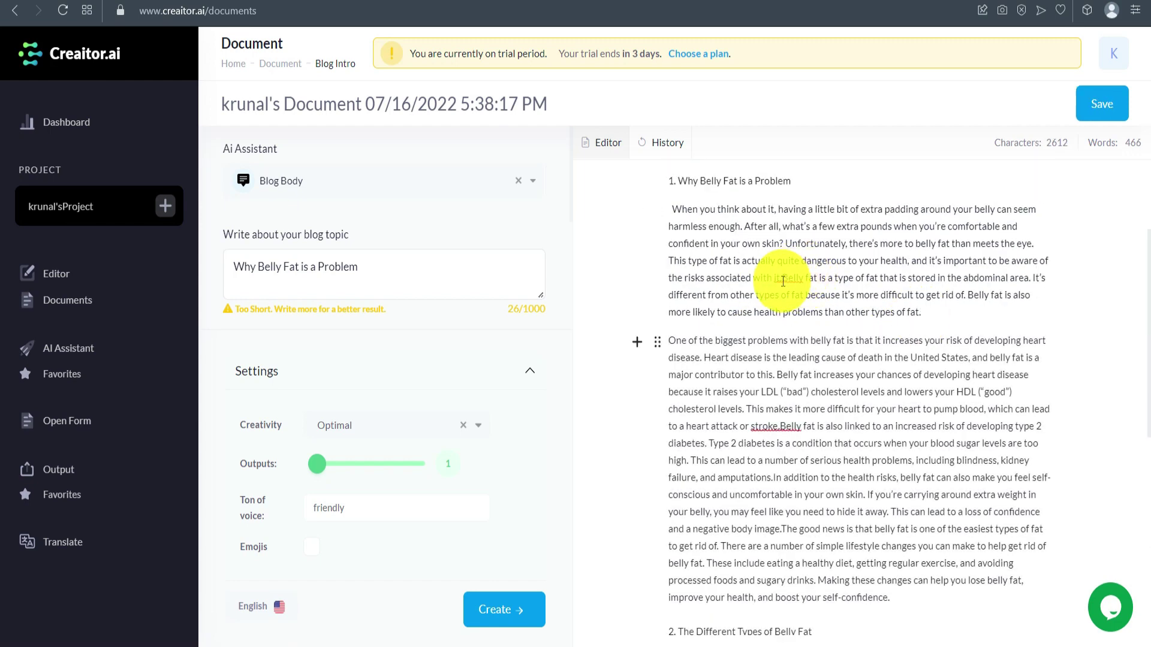
{"action": "left_click", "coordinate": [783, 278]}
{"action": "key", "text": "Return"}
{"action": "scroll", "coordinate": [804, 369], "scroll_direction": "down", "scroll_amount": 1}
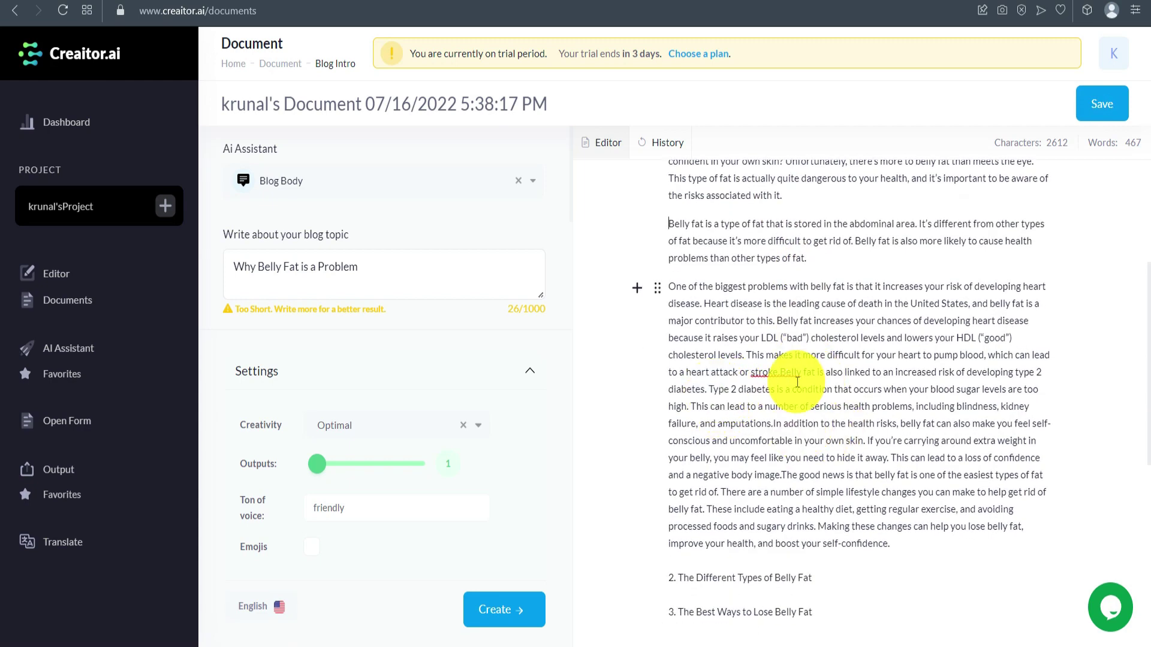
{"action": "left_click", "coordinate": [779, 372]}
{"action": "key", "text": "Return"}
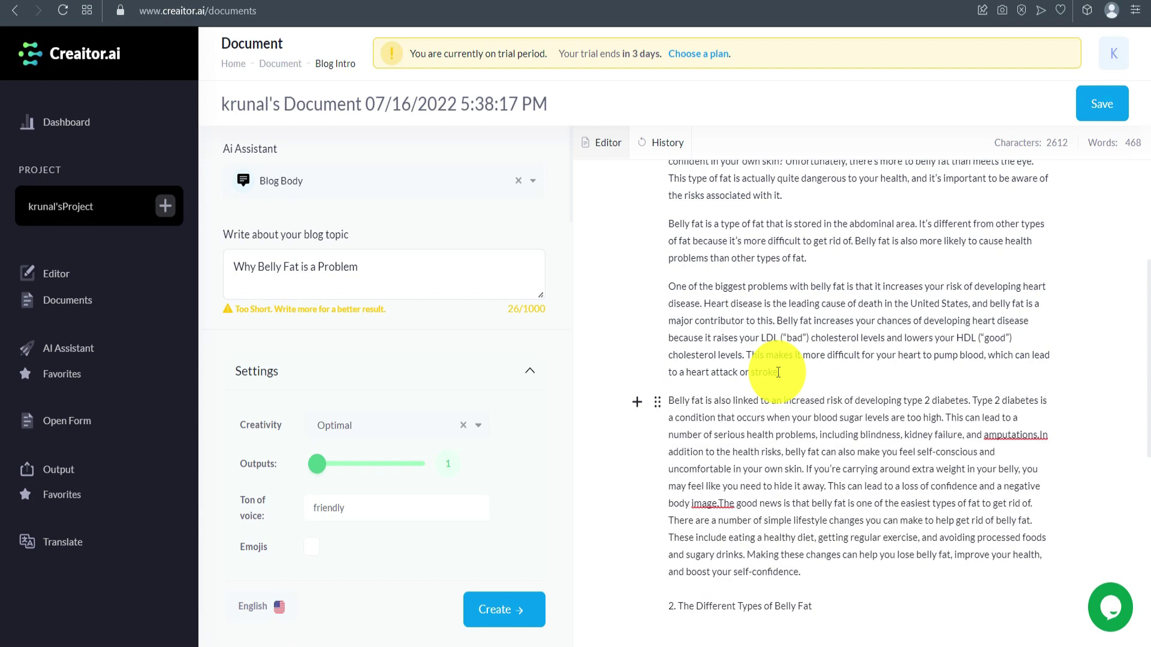
{"action": "scroll", "coordinate": [773, 373], "scroll_direction": "down", "scroll_amount": 1}
{"action": "scroll", "coordinate": [756, 351], "scroll_direction": "up", "scroll_amount": 4}
{"action": "scroll", "coordinate": [744, 377], "scroll_direction": "down", "scroll_amount": 6}
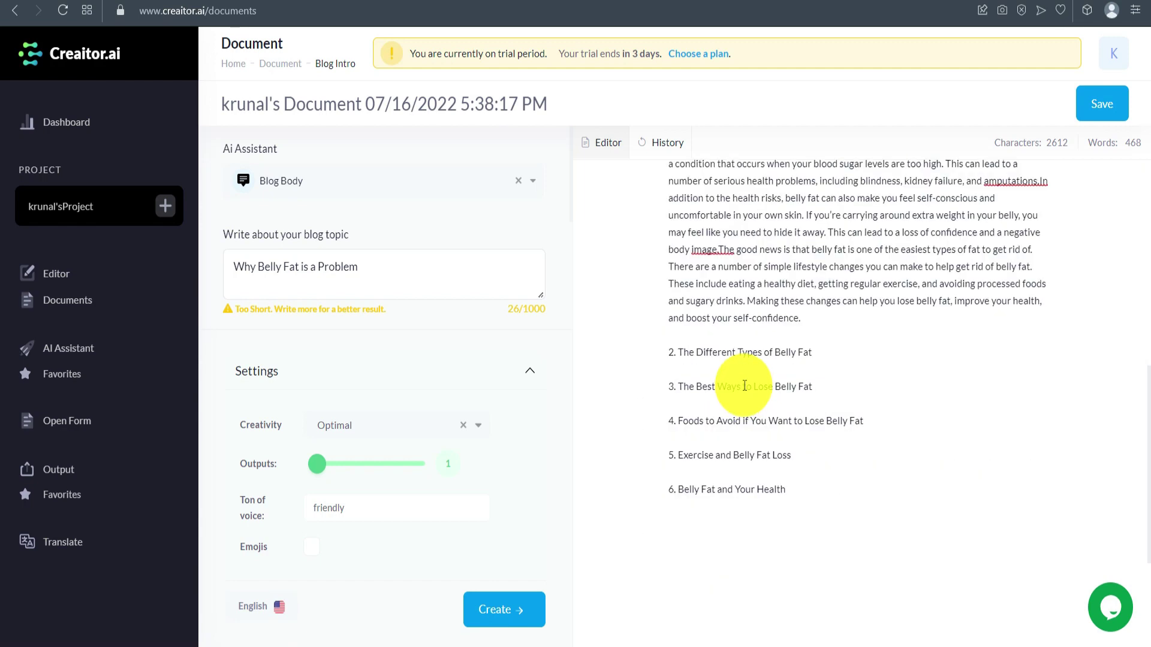
Generate Blog Body text for 'The Different Types of Belly Fat', keeping the belly fat keyword.
{"action": "left_click_drag", "start_coordinate": [681, 353], "coordinate": [816, 351]}
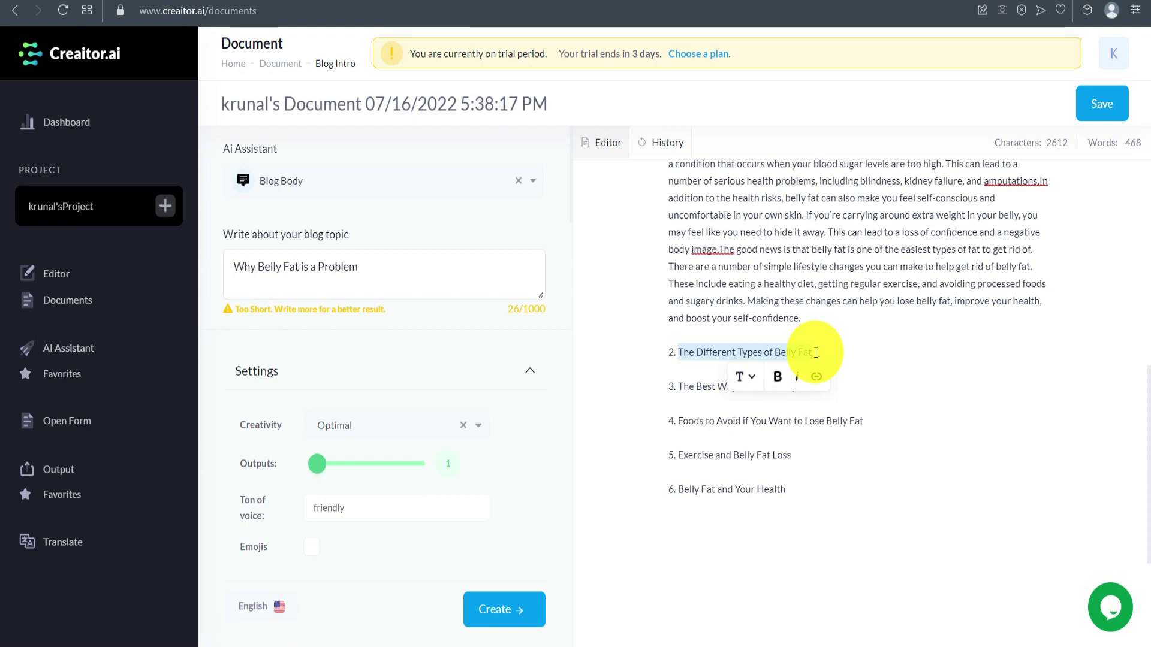
{"action": "left_click", "coordinate": [310, 261]}
{"action": "key", "text": "ctrl+a"}
{"action": "key", "text": "ctrl+v"}
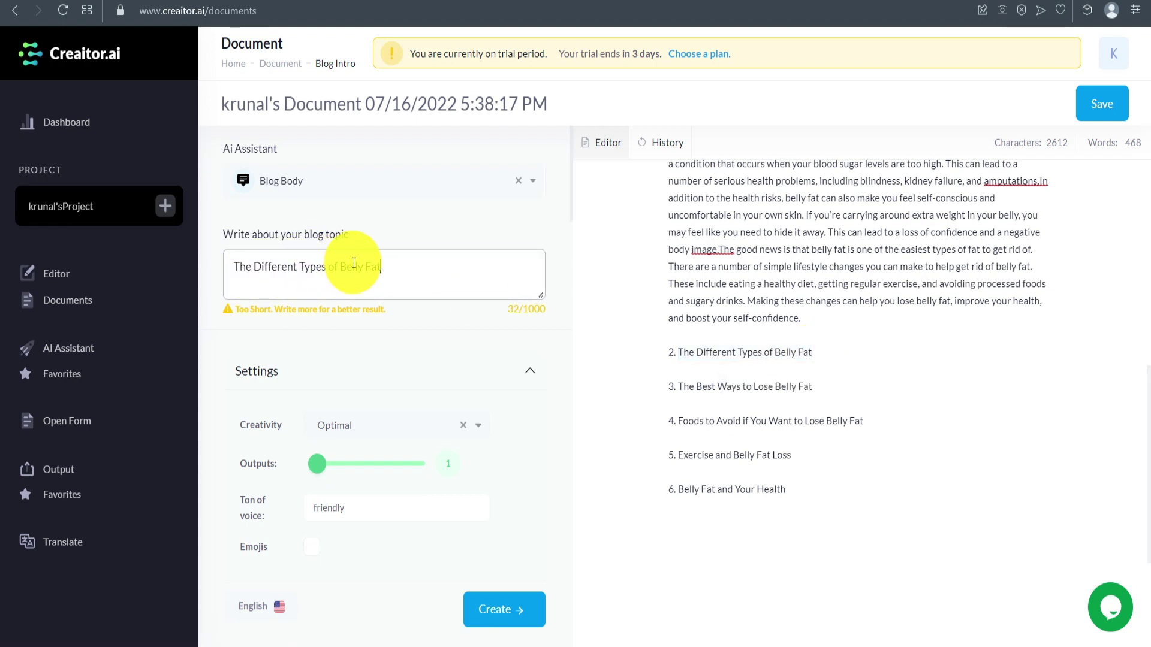
{"action": "scroll", "coordinate": [353, 263], "scroll_direction": "down", "scroll_amount": 2}
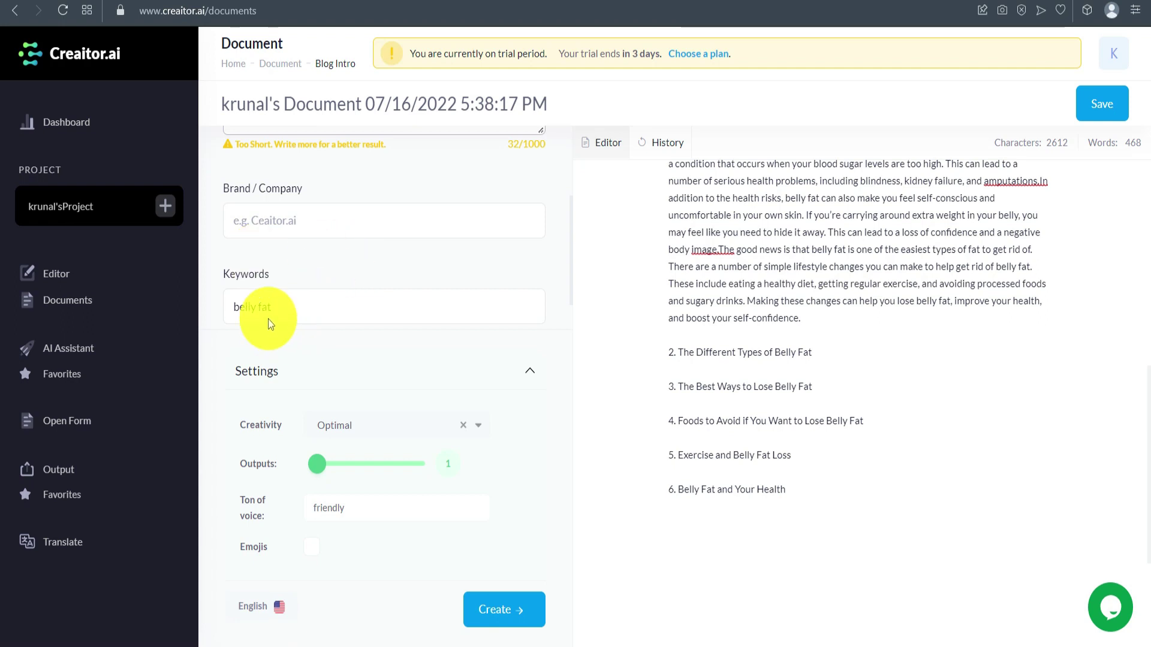
{"action": "left_click", "coordinate": [281, 307]}
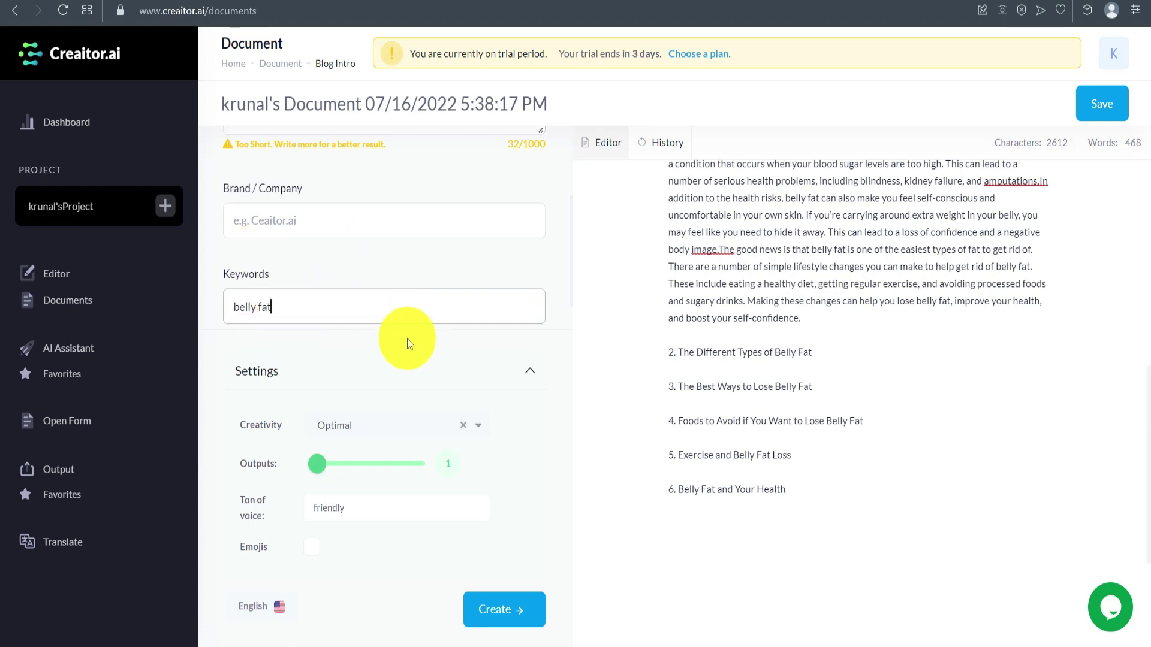
{"action": "left_click", "coordinate": [501, 609]}
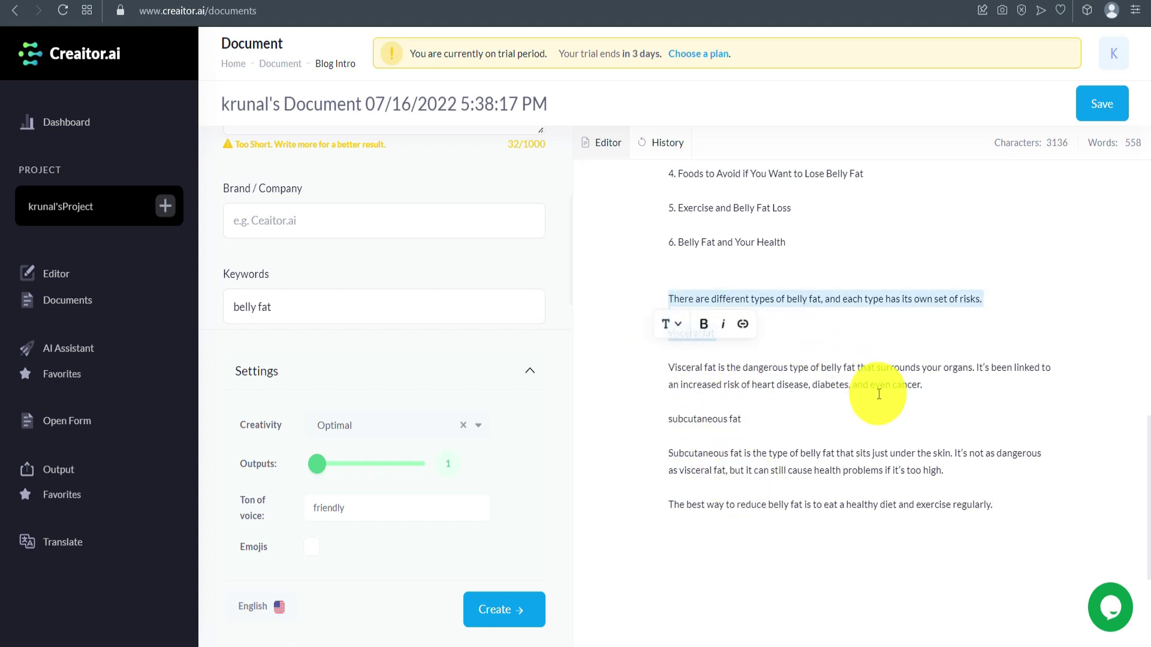
Cut the generated text and paste it under heading 2.
{"action": "left_click_drag", "start_coordinate": [671, 299], "coordinate": [836, 479]}
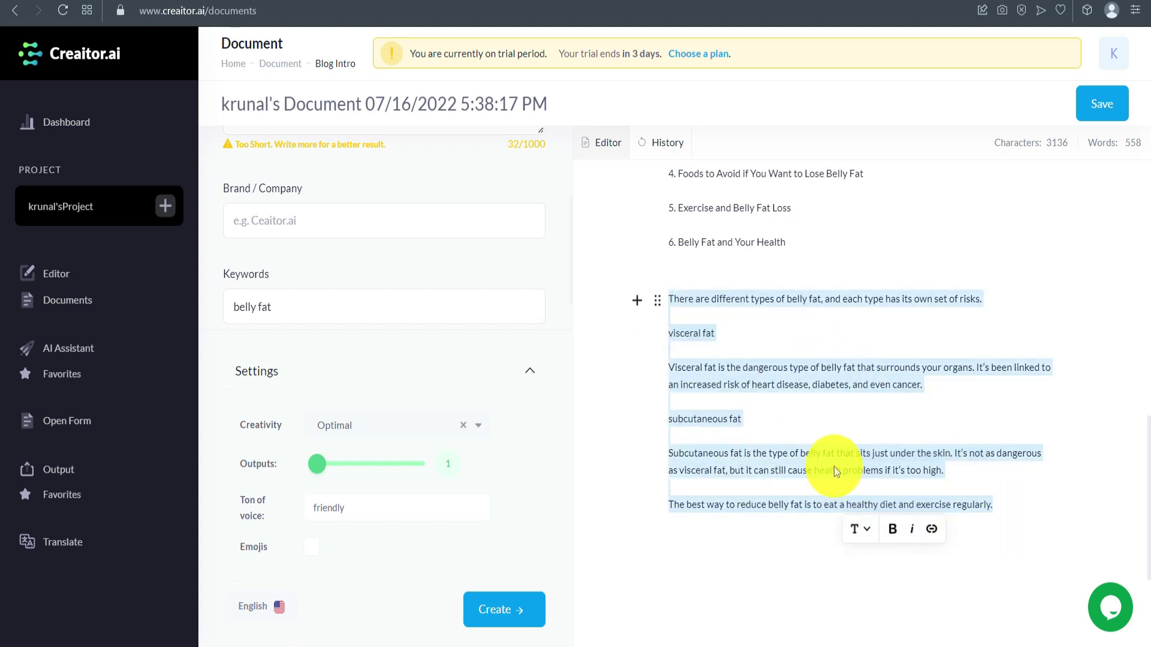
{"action": "right_click", "coordinate": [834, 467]}
{"action": "left_click", "coordinate": [885, 190]}
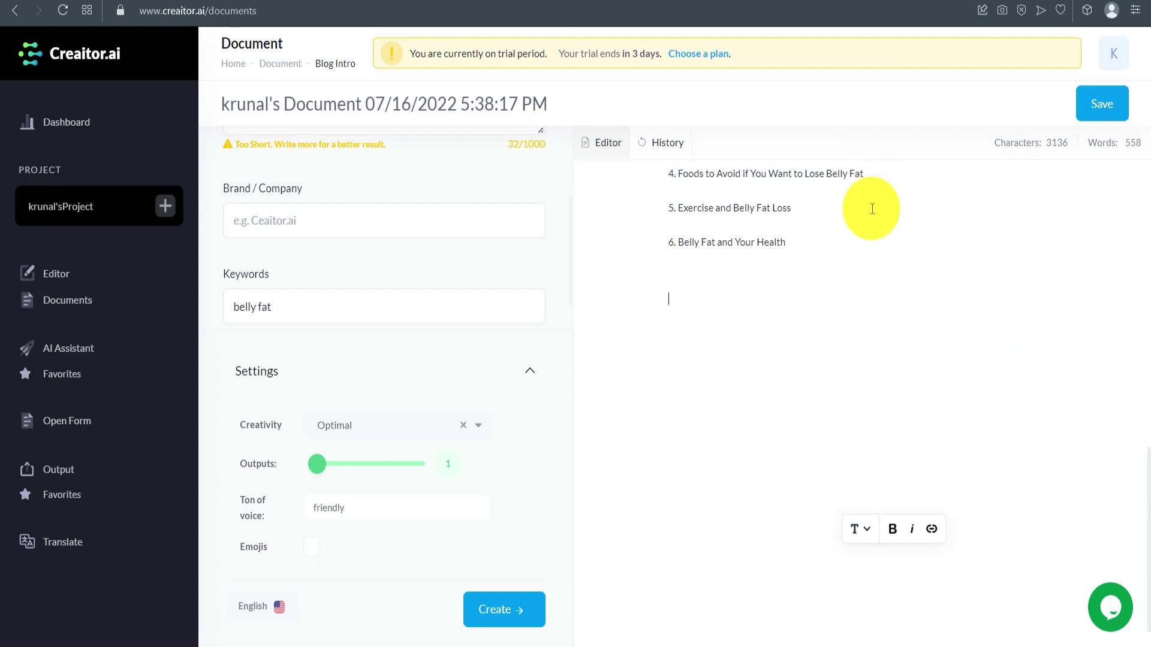
{"action": "scroll", "coordinate": [838, 384], "scroll_direction": "up", "scroll_amount": 5}
{"action": "scroll", "coordinate": [839, 405], "scroll_direction": "up", "scroll_amount": 1}
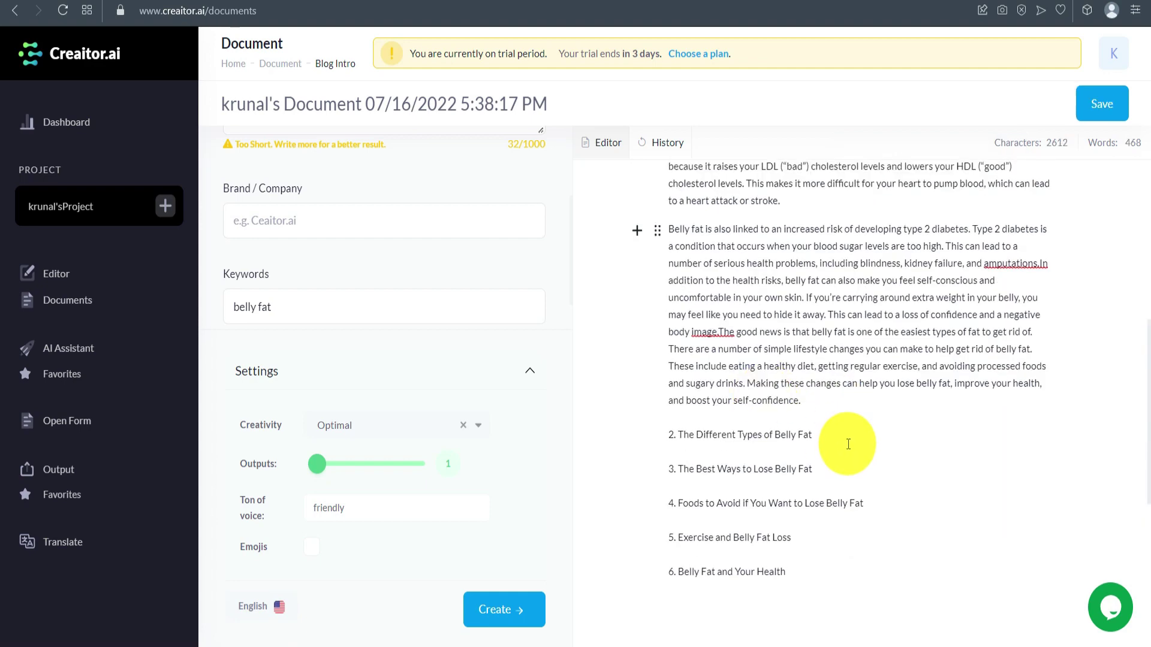
{"action": "left_click", "coordinate": [848, 444]}
{"action": "type", "text": "There are different types of belly fat, and each type has its own set of risks.visceral fatVisceral fat is the dangerous type of belly fat that surrounds your organs. It’s been linked to an increased risk of heart disease, diabetes, and even cancer.subcutaneous fatSubcutaneous fat is the type of belly fat that sits just under the skin. It’s not as dangerous as visceral fat, but it can still cause health problems if it’s too high.The best way to reduce belly fat is to eat a healthy diet and exercise regularly."}
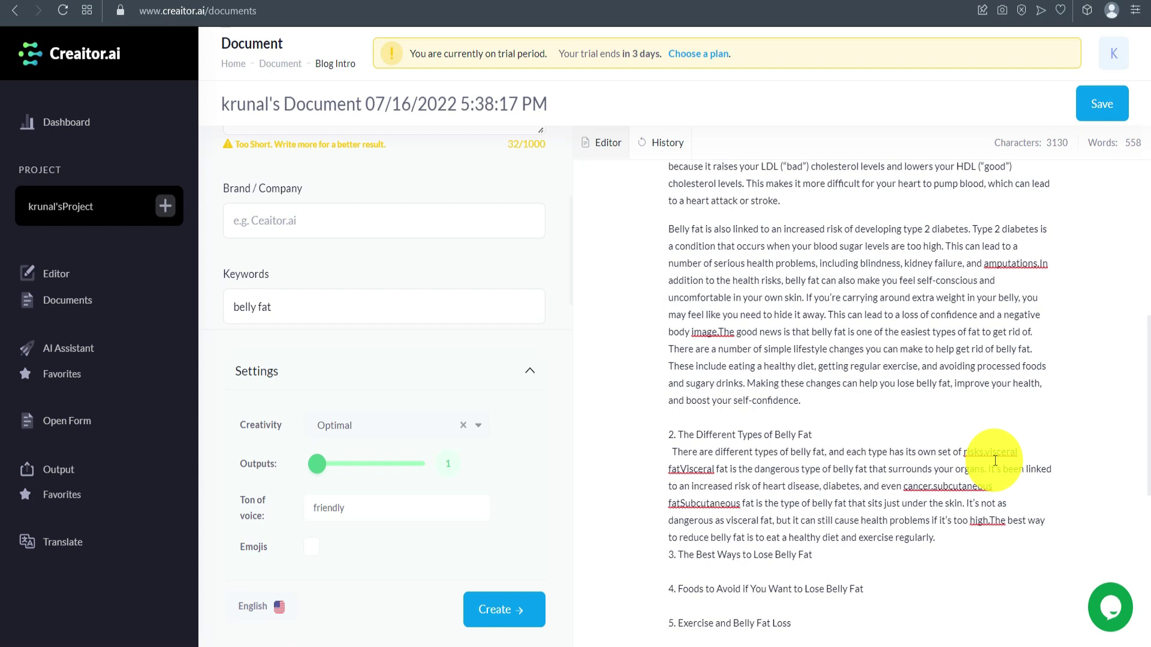
Split the visceral fat and subcutaneous fat text into separate paragraphs.
{"action": "left_click", "coordinate": [987, 454]}
{"action": "key", "text": "Return"}
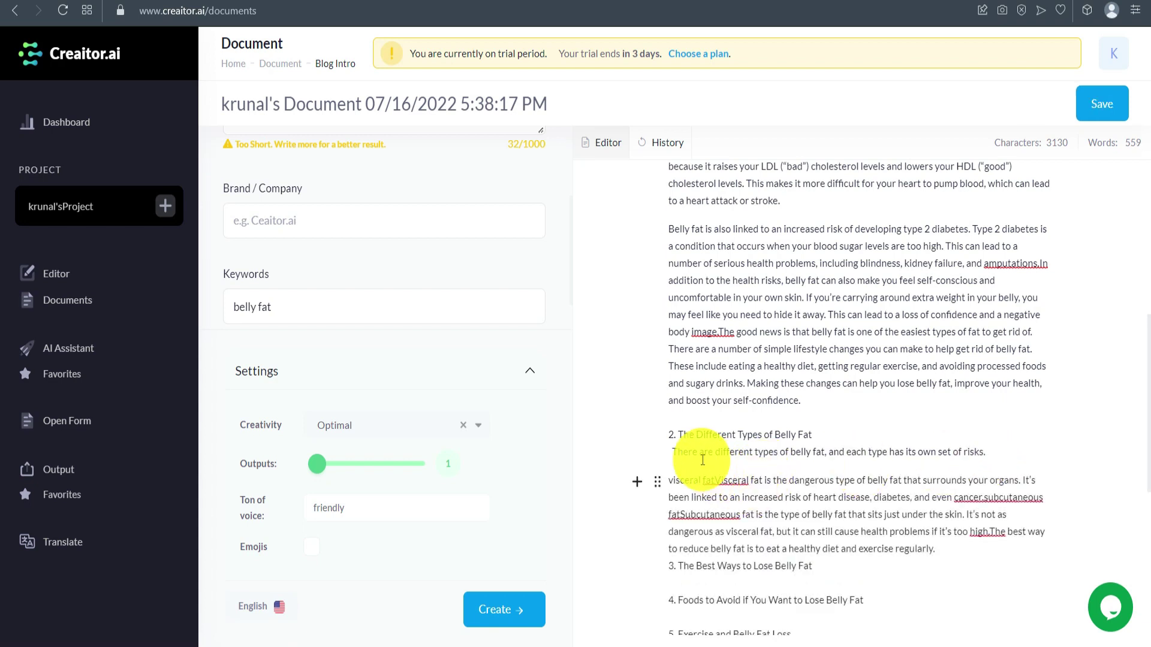
{"action": "left_click", "coordinate": [673, 452]}
{"action": "key", "text": "BackSpace"}
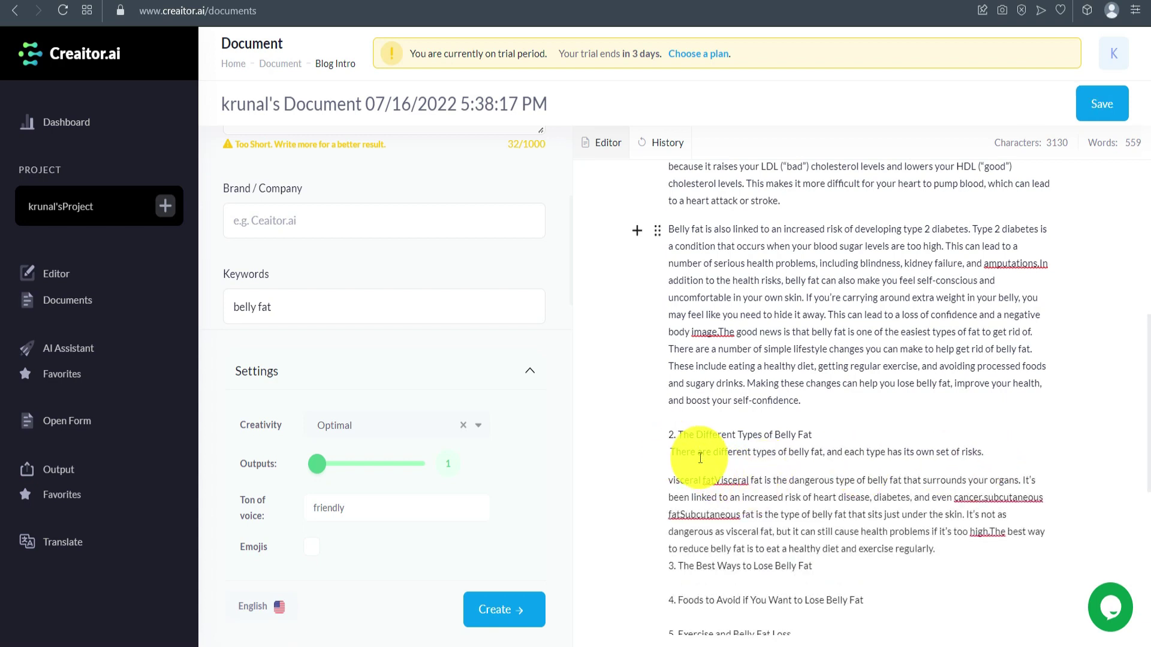
{"action": "scroll", "coordinate": [843, 481], "scroll_direction": "down", "scroll_amount": 1}
{"action": "scroll", "coordinate": [842, 481], "scroll_direction": "down", "scroll_amount": 1}
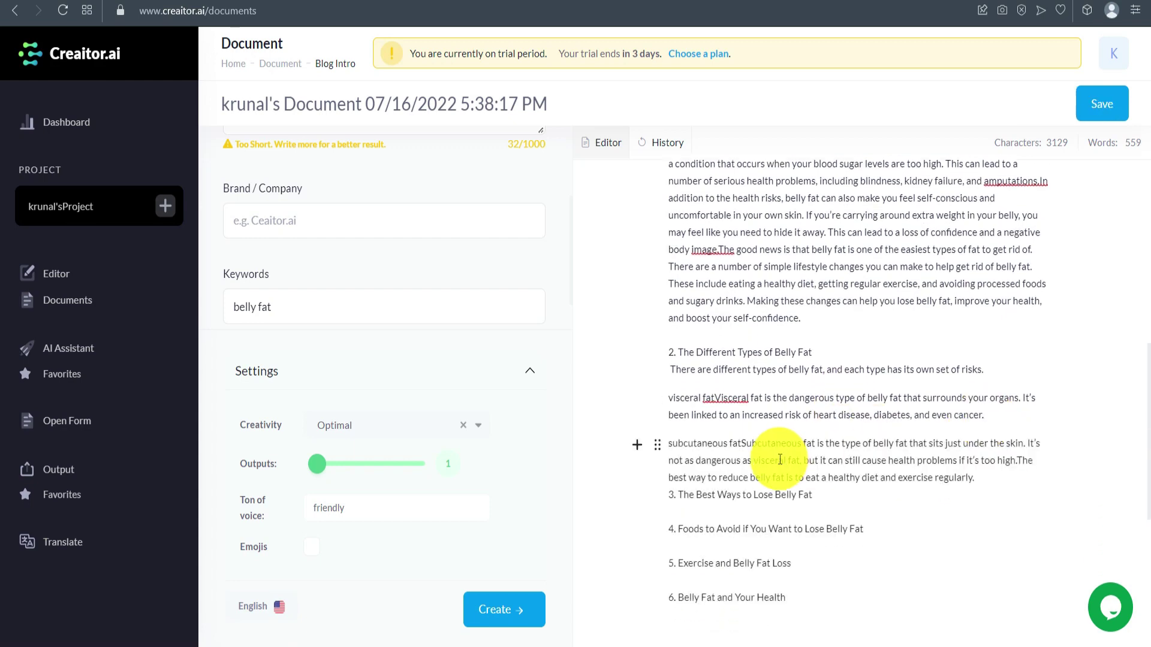
{"action": "scroll", "coordinate": [765, 458], "scroll_direction": "down", "scroll_amount": 3}
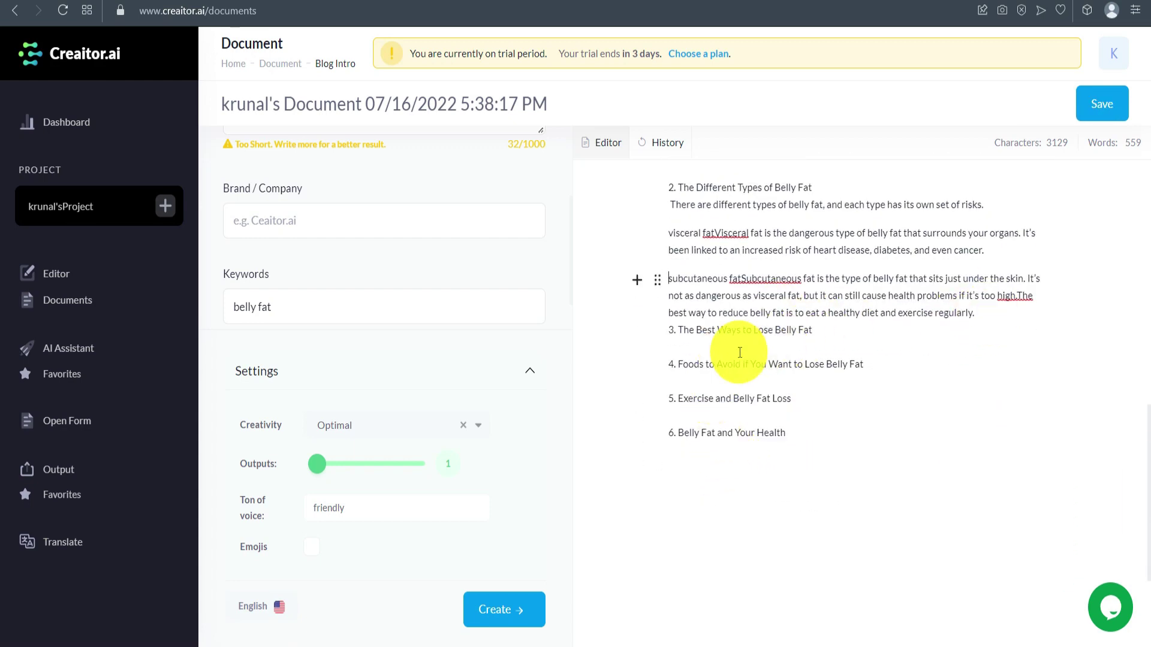
Generate Blog Body text for 'The Best Ways to Lose Belly Fat'.
{"action": "left_click_drag", "start_coordinate": [679, 332], "coordinate": [821, 334]}
{"action": "key", "text": "ctrl+c"}
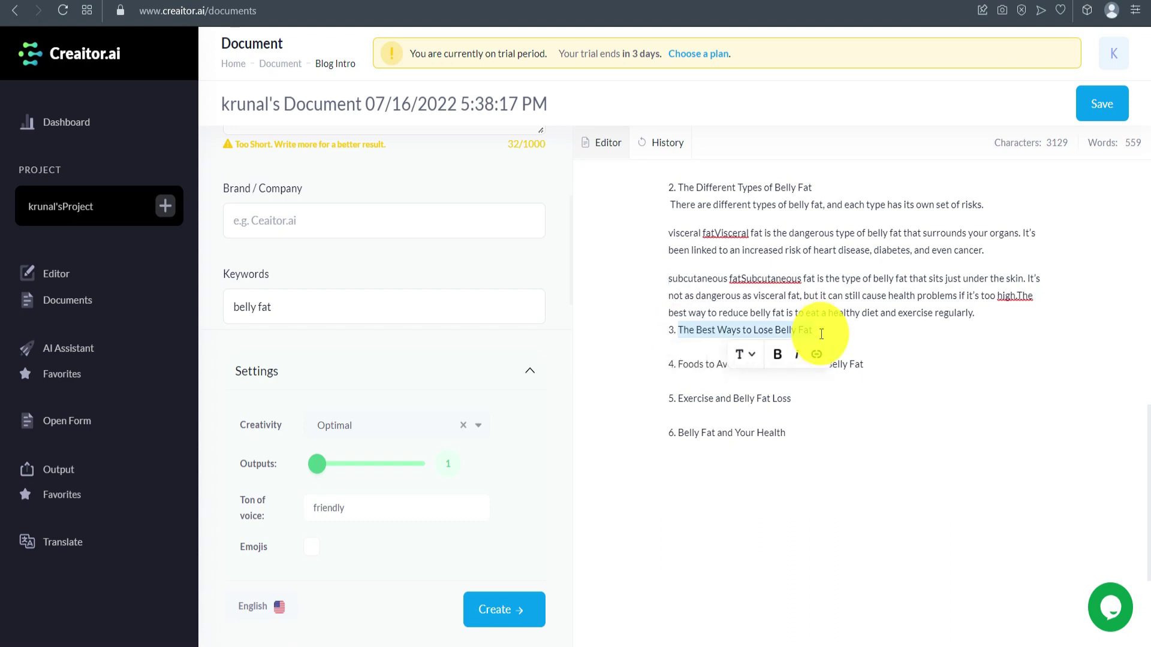
{"action": "left_click", "coordinate": [267, 220]}
{"action": "scroll", "coordinate": [303, 226], "scroll_direction": "up", "scroll_amount": 1}
{"action": "scroll", "coordinate": [300, 232], "scroll_direction": "up", "scroll_amount": 3}
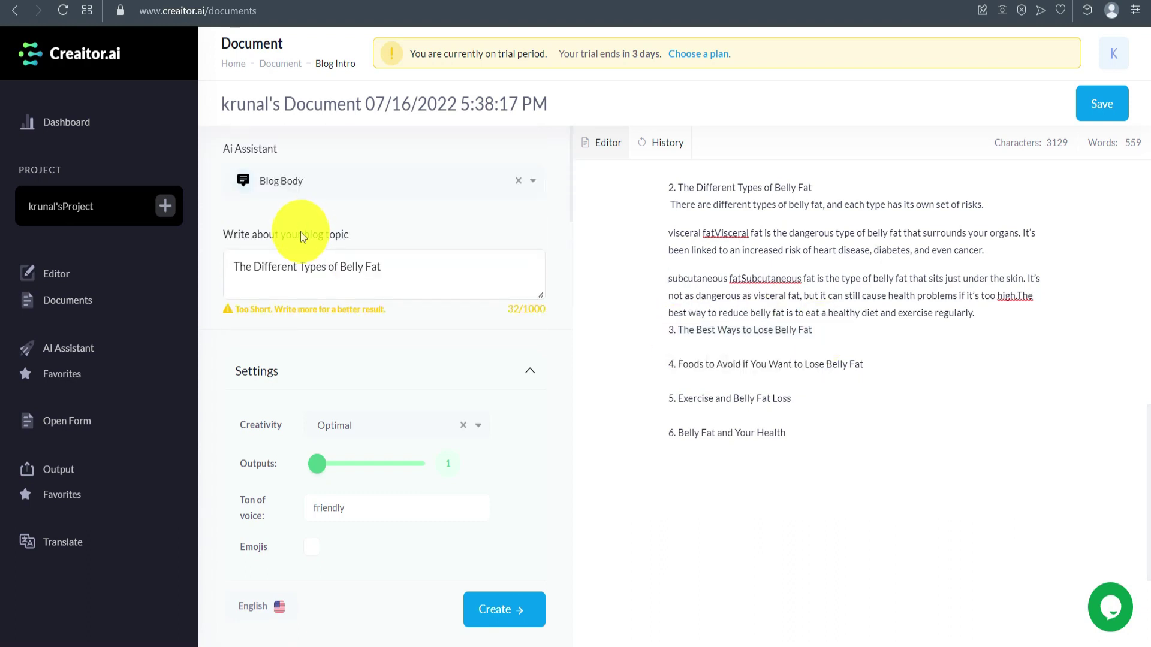
{"action": "left_click", "coordinate": [298, 267]}
{"action": "key", "text": "ctrl+a"}
{"action": "key", "text": "ctrl+v"}
{"action": "scroll", "coordinate": [299, 267], "scroll_direction": "down", "scroll_amount": 2}
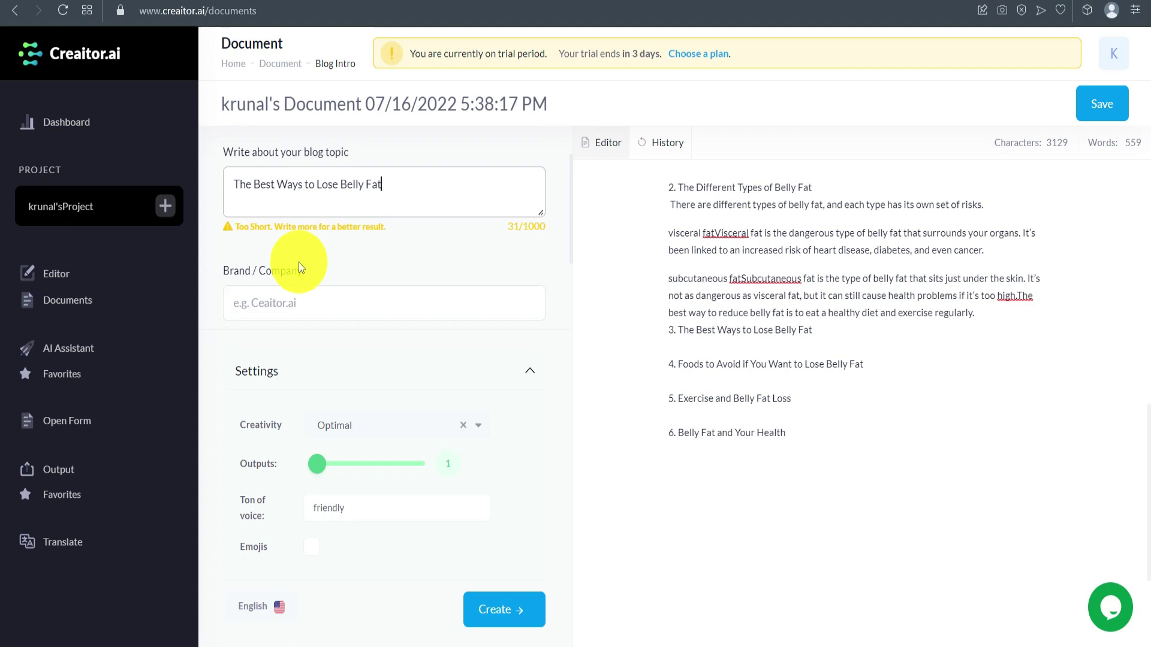
{"action": "scroll", "coordinate": [297, 270], "scroll_direction": "down", "scroll_amount": 2}
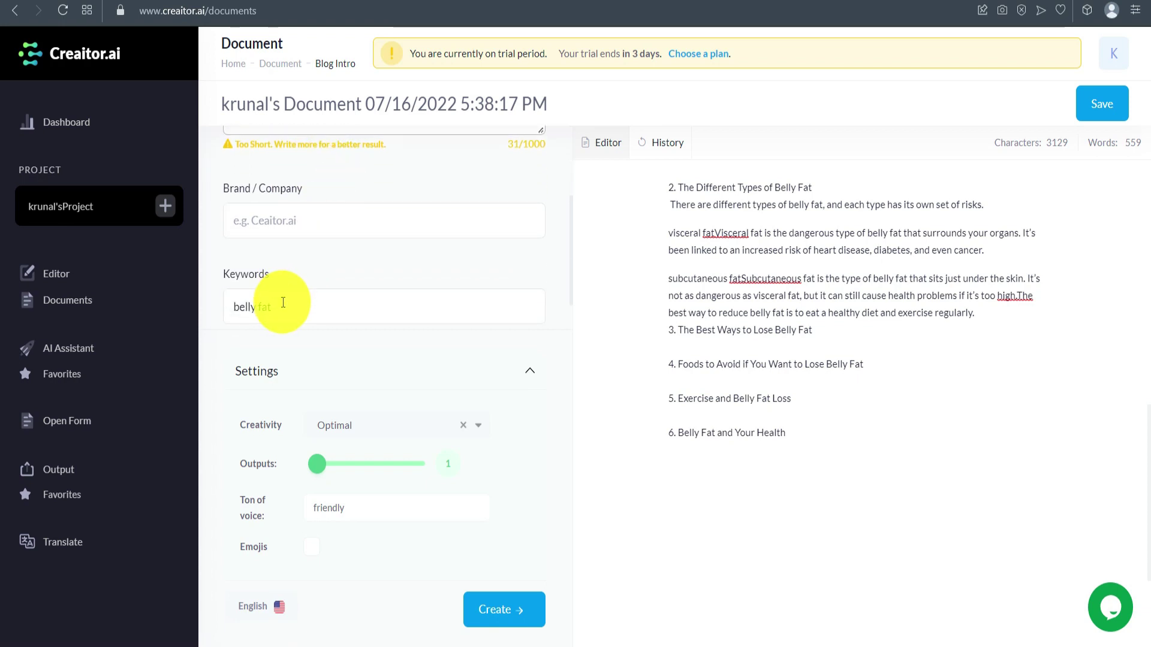
{"action": "left_click", "coordinate": [495, 612]}
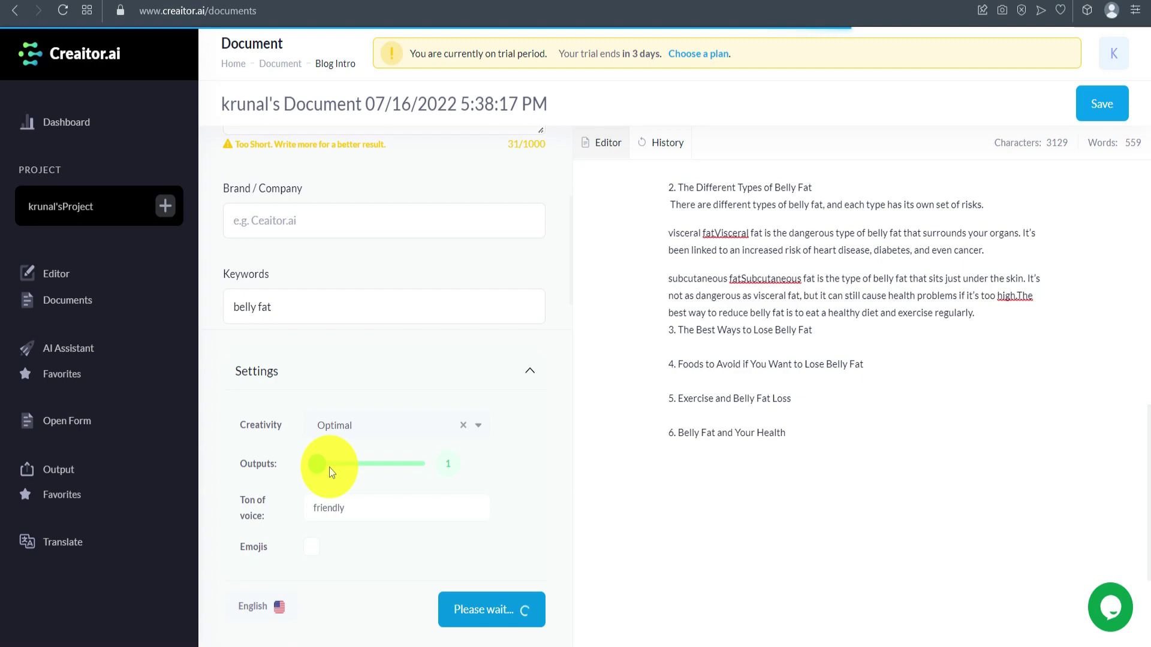
Cut the generated weight-loss tips and paste them under heading 3.
{"action": "left_click_drag", "start_coordinate": [673, 288], "coordinate": [929, 460]}
{"action": "scroll", "coordinate": [918, 445], "scroll_direction": "down", "scroll_amount": 10}
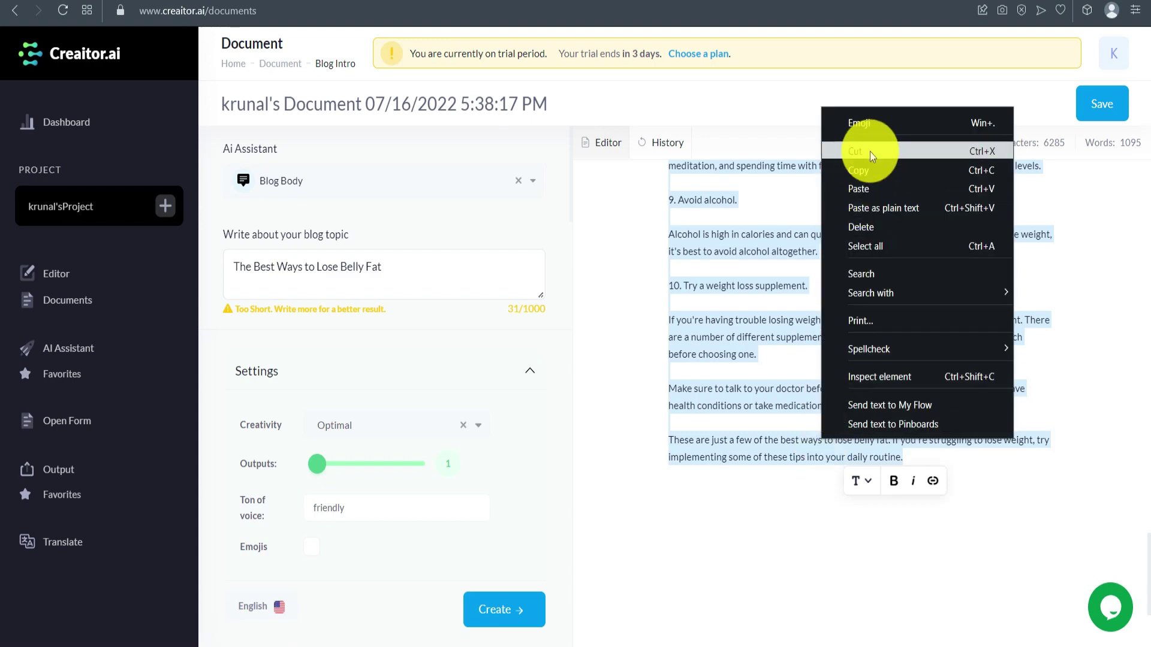
{"action": "left_click", "coordinate": [869, 151]}
{"action": "key", "text": "ctrl+v"}
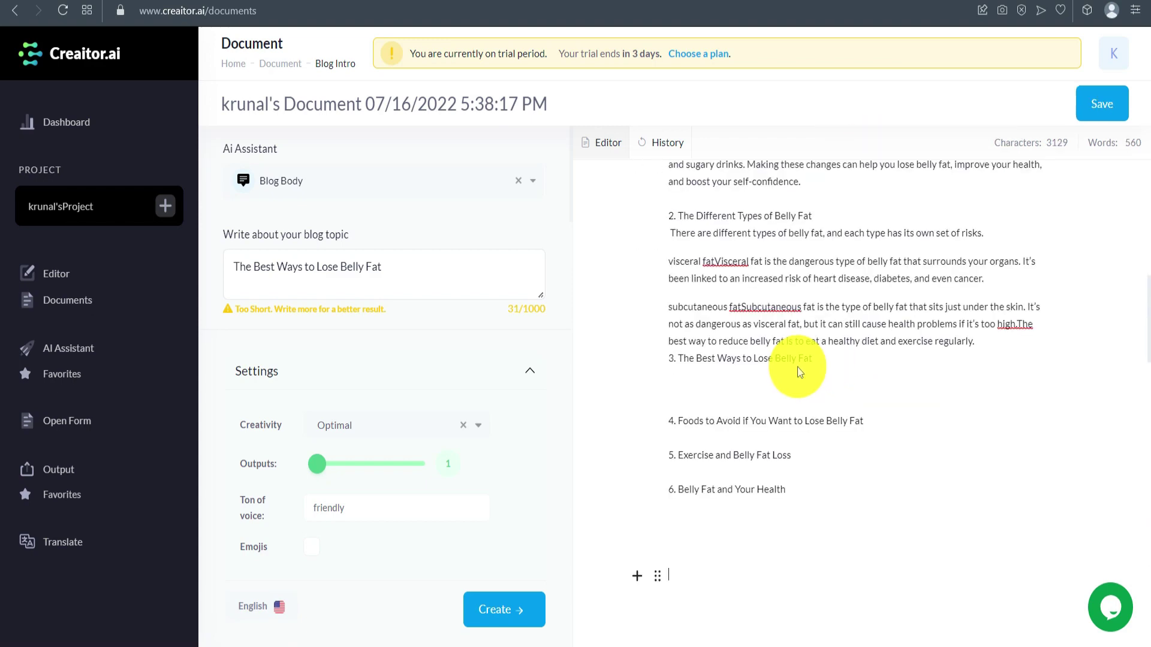
{"action": "scroll", "coordinate": [797, 367], "scroll_direction": "up", "scroll_amount": 3}
{"action": "scroll", "coordinate": [762, 414], "scroll_direction": "down", "scroll_amount": 2}
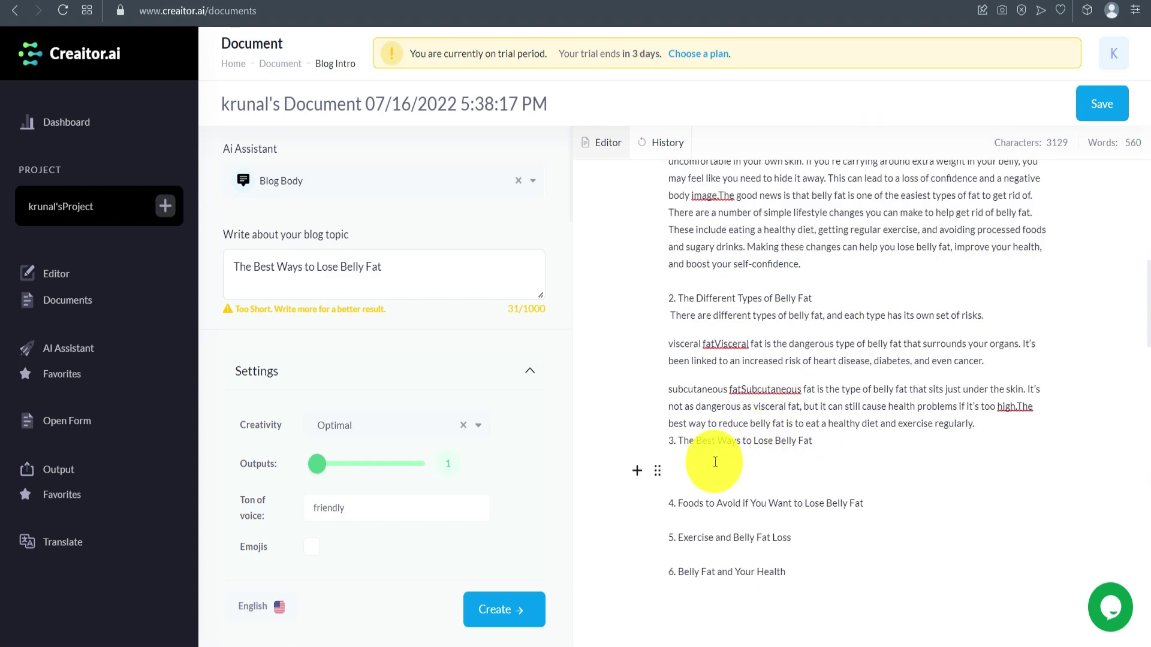
{"action": "left_click", "coordinate": [707, 459]}
{"action": "key", "text": "ctrl+v"}
{"action": "scroll", "coordinate": [675, 433], "scroll_direction": "down", "scroll_amount": 5}
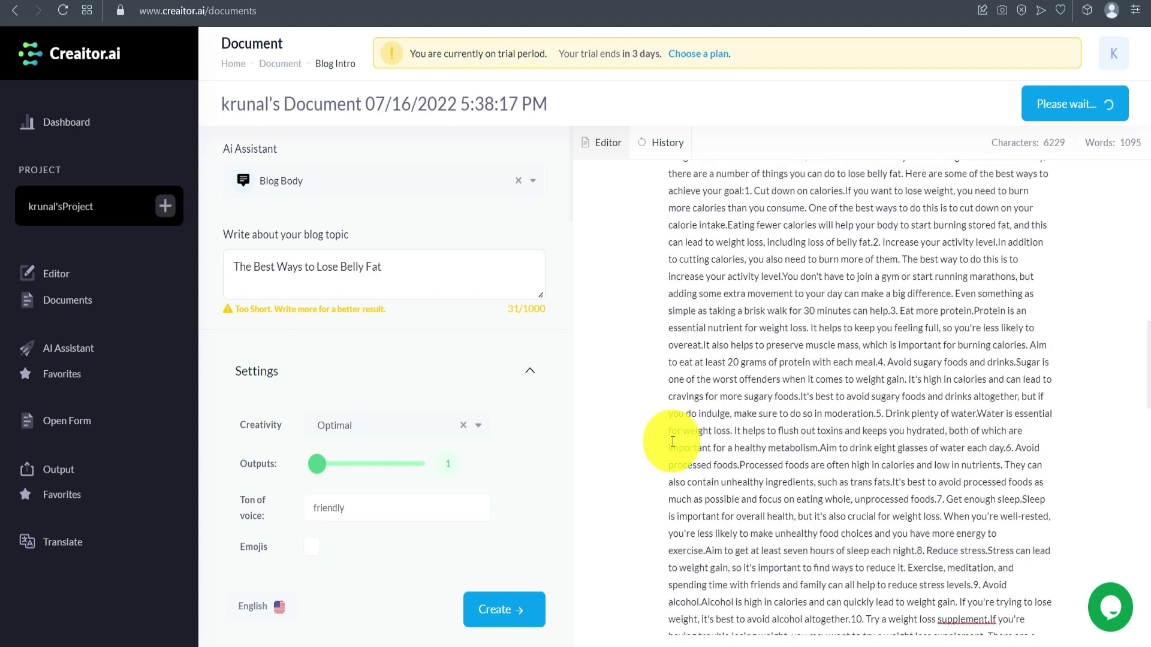
{"action": "scroll", "coordinate": [676, 399], "scroll_direction": "down", "scroll_amount": 3}
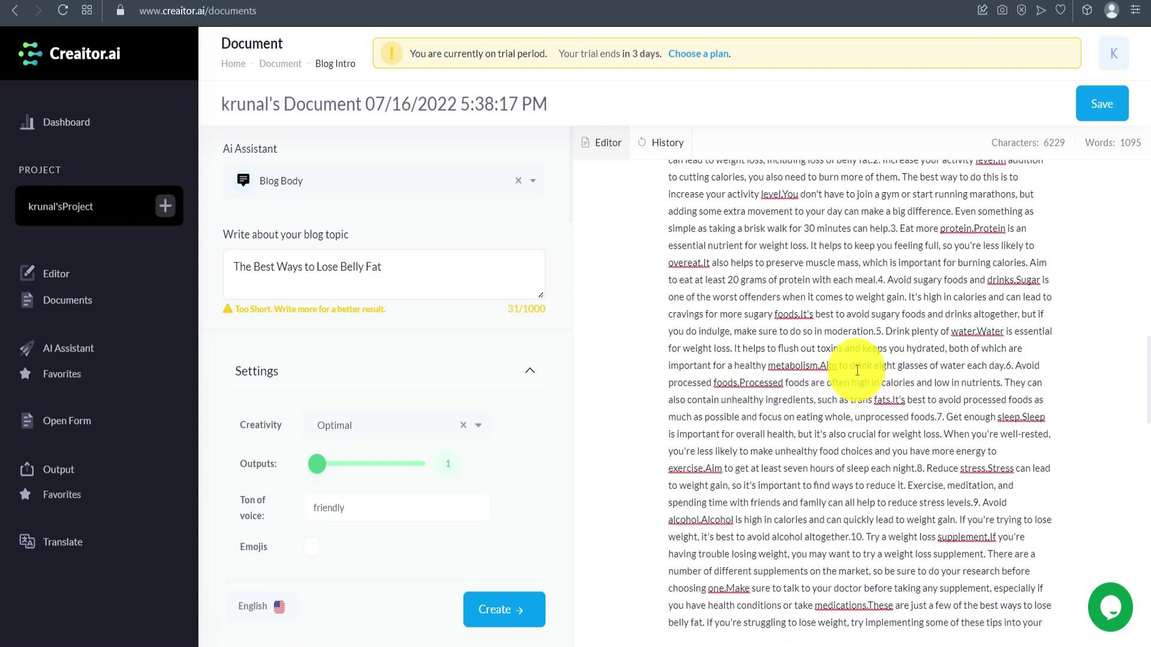
{"action": "scroll", "coordinate": [861, 419], "scroll_direction": "up", "scroll_amount": 1}
{"action": "scroll", "coordinate": [864, 419], "scroll_direction": "up", "scroll_amount": 4}
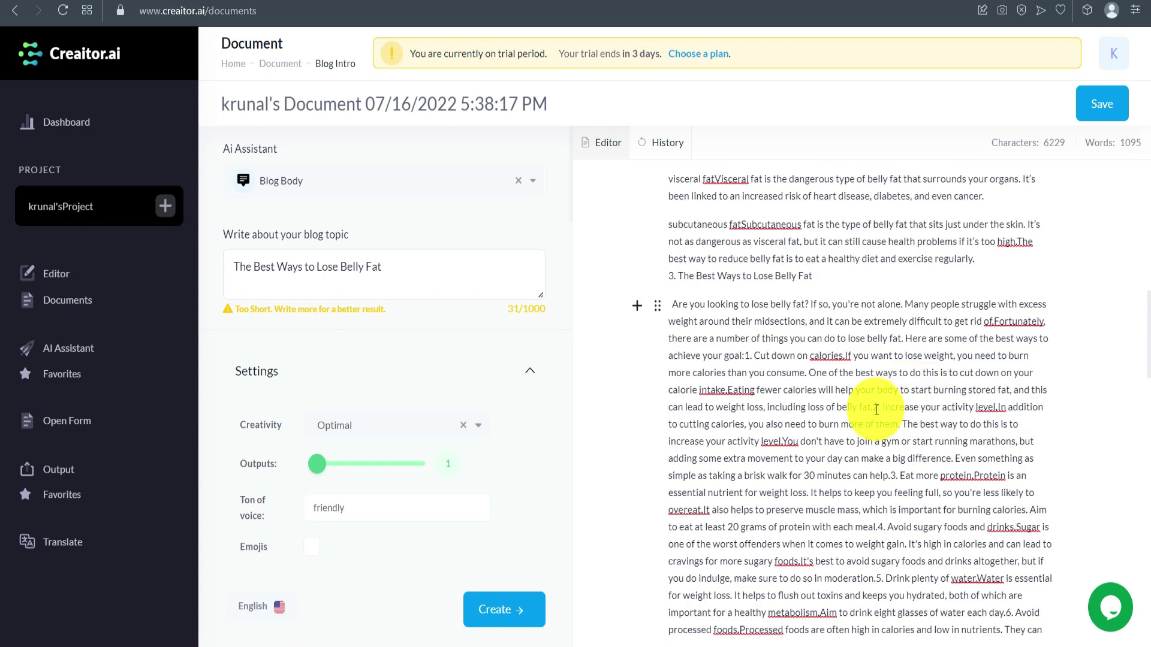
{"action": "scroll", "coordinate": [810, 341], "scroll_direction": "down", "scroll_amount": 10}
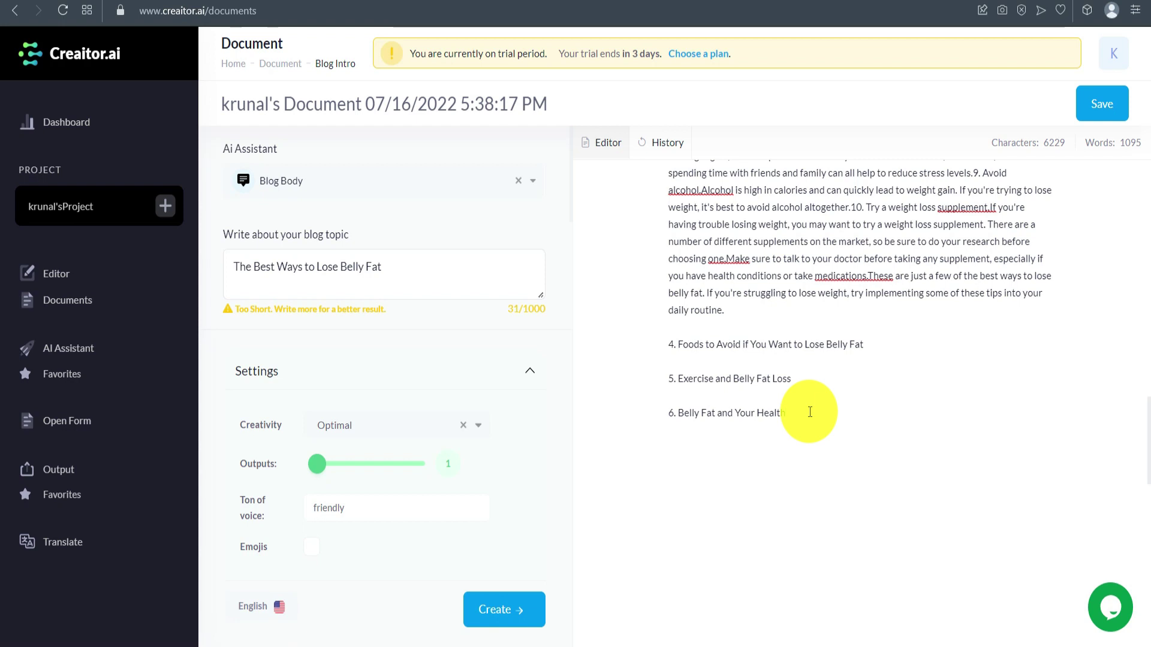
Below heading 6, generate a closing paragraph on losing belly fat with the Blog Conclusion template.
{"action": "key", "text": "Return"}
{"action": "type", "text": "Conclusion"}
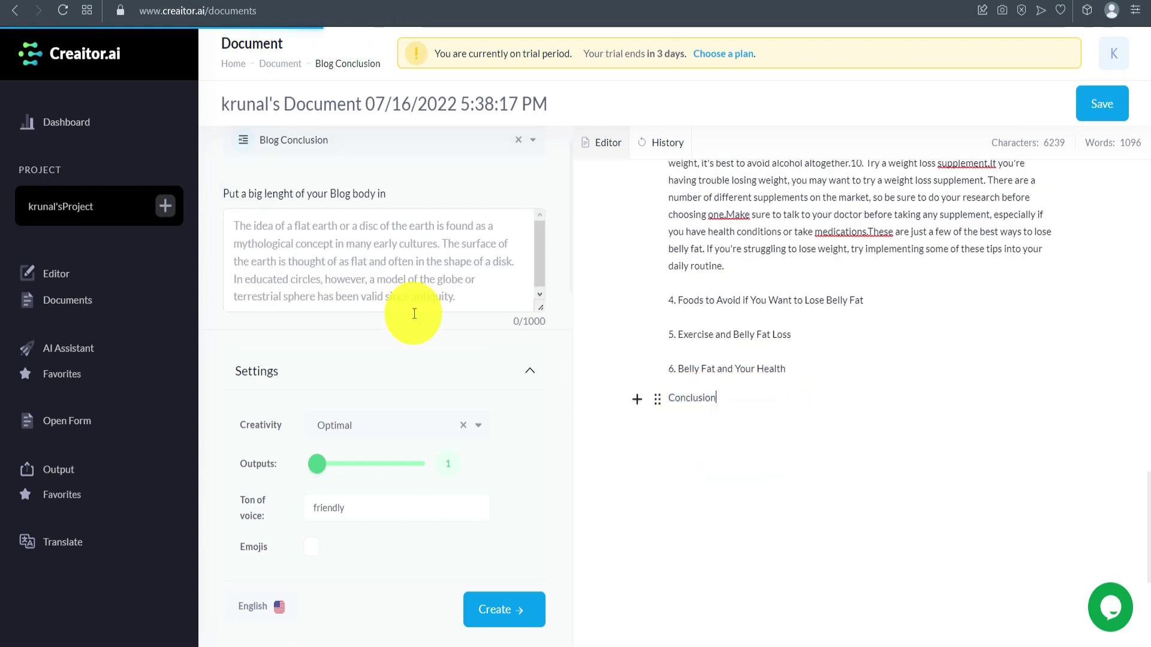
{"action": "scroll", "coordinate": [388, 297], "scroll_direction": "up", "scroll_amount": 1}
{"action": "left_click", "coordinate": [356, 181]}
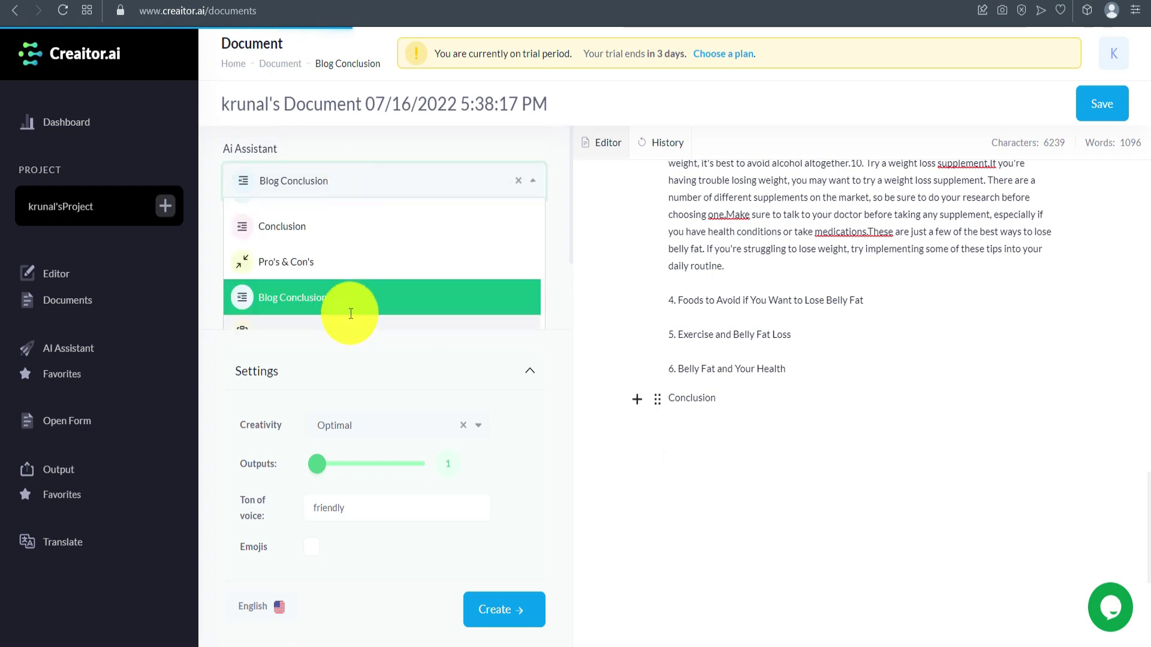
{"action": "left_click", "coordinate": [322, 295]}
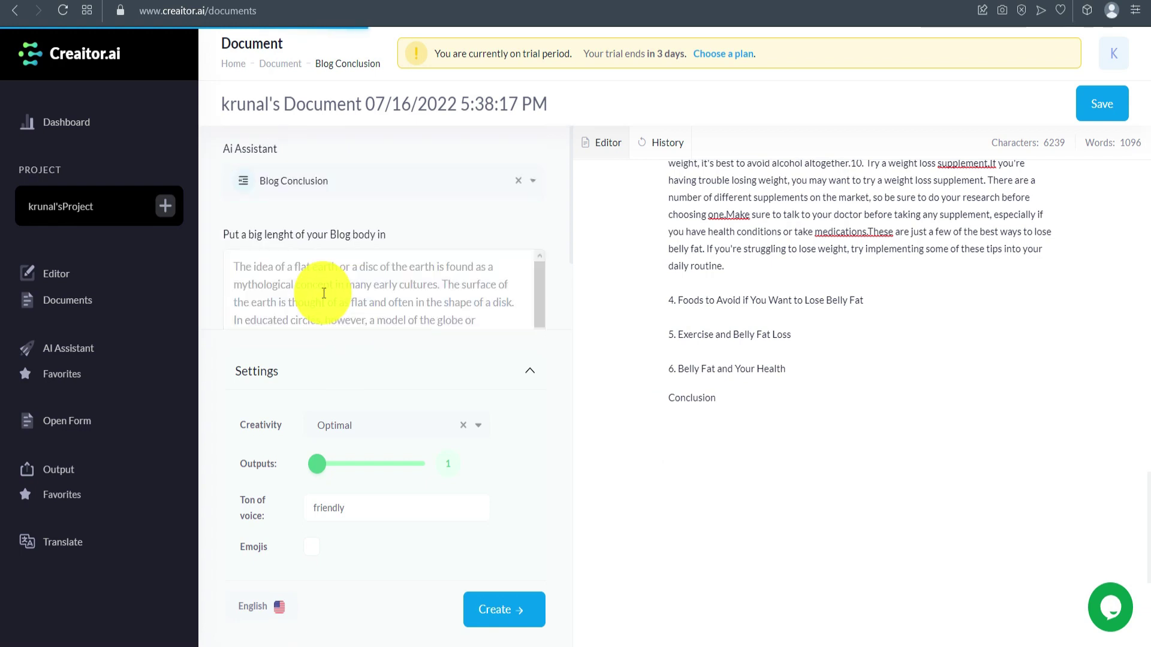
{"action": "type", "text": "how to lose belly fat"}
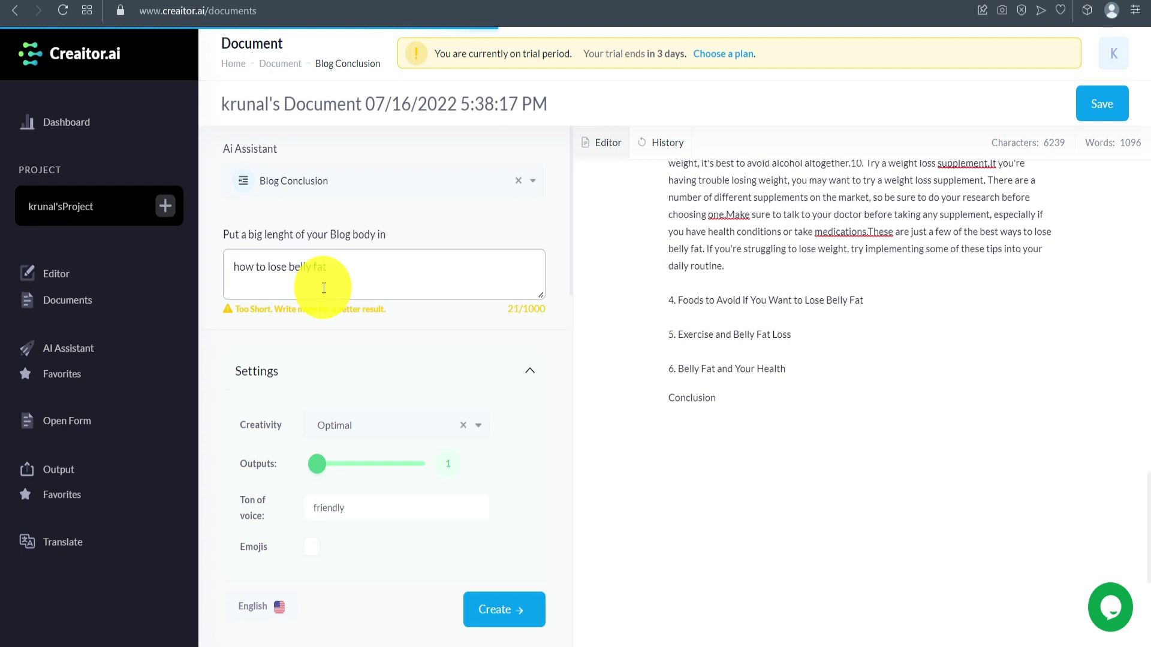
{"action": "left_click", "coordinate": [490, 612]}
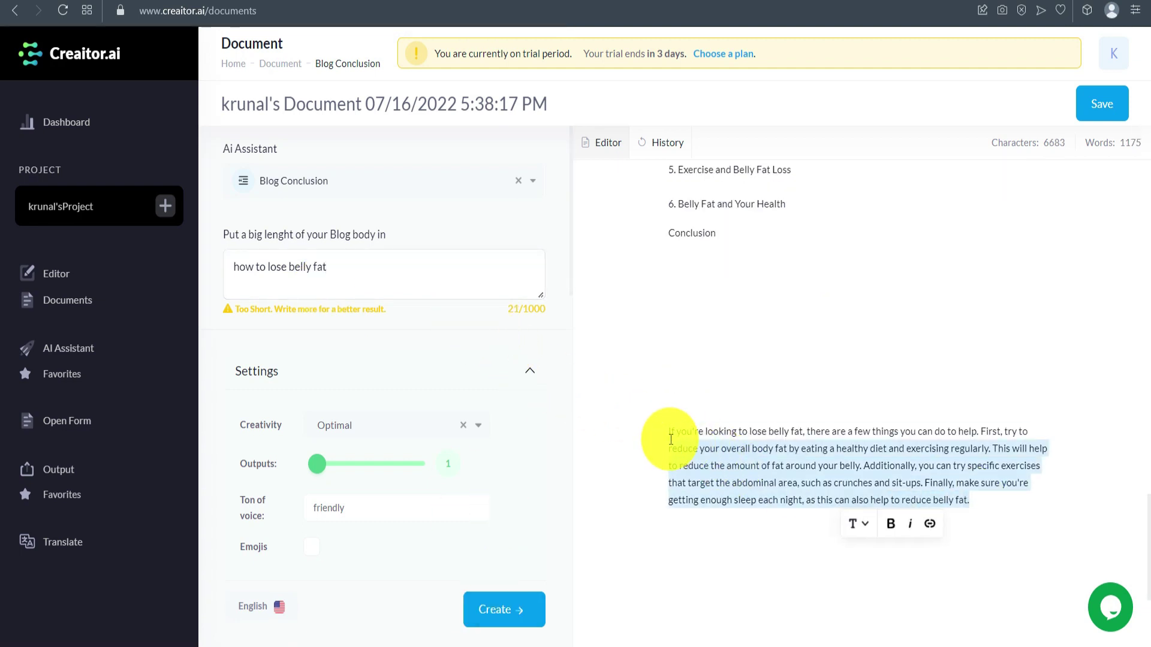
{"action": "scroll", "coordinate": [784, 380], "scroll_direction": "up", "scroll_amount": 3}
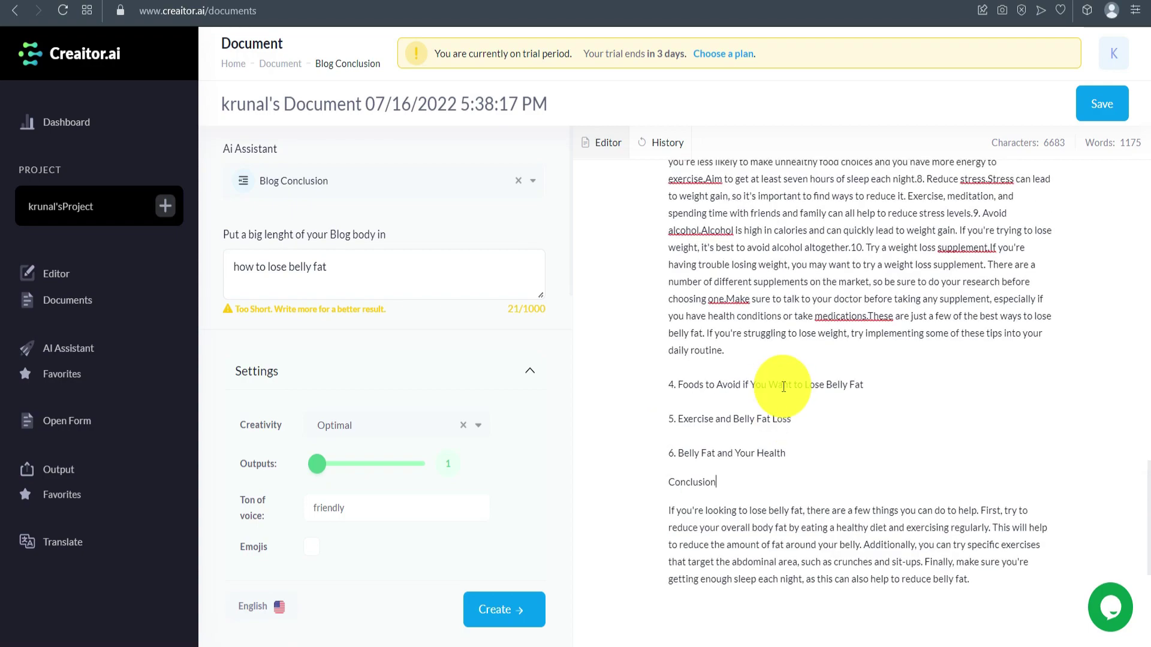
{"action": "scroll", "coordinate": [779, 381], "scroll_direction": "up", "scroll_amount": 5}
{"action": "scroll", "coordinate": [779, 381], "scroll_direction": "up", "scroll_amount": 5}
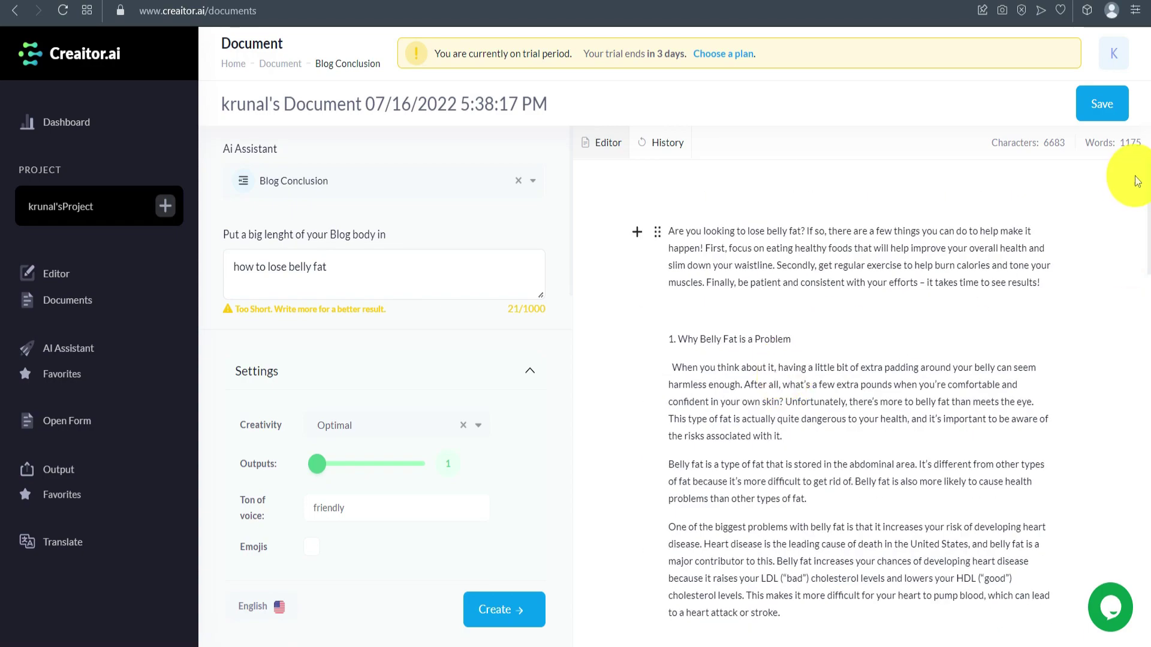